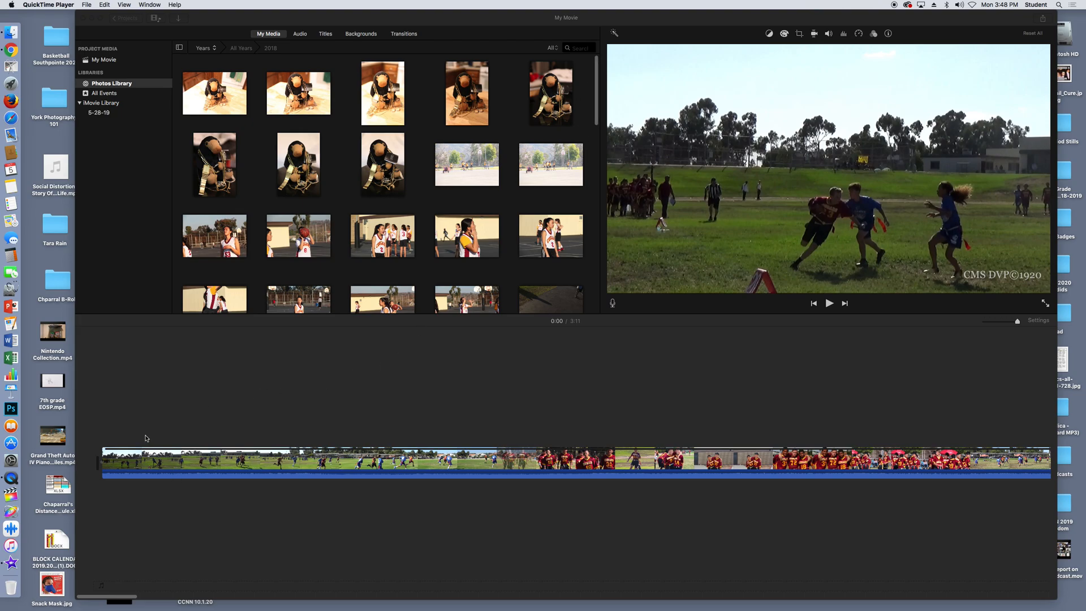
Split the football clip at about the 4-second mark and delete the remainder after the cut.
click(109, 417)
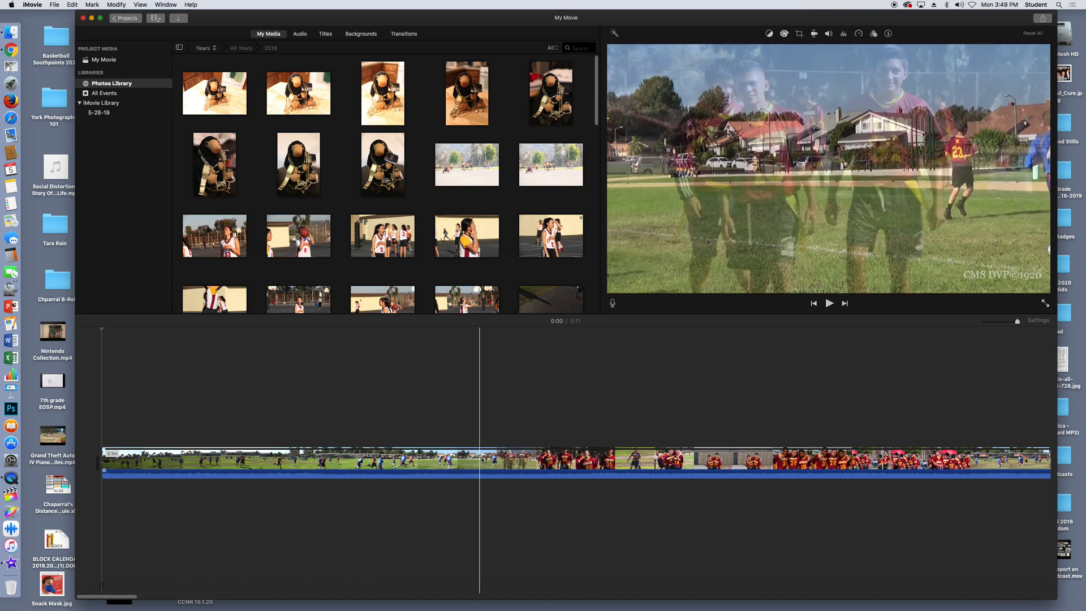
click(422, 464)
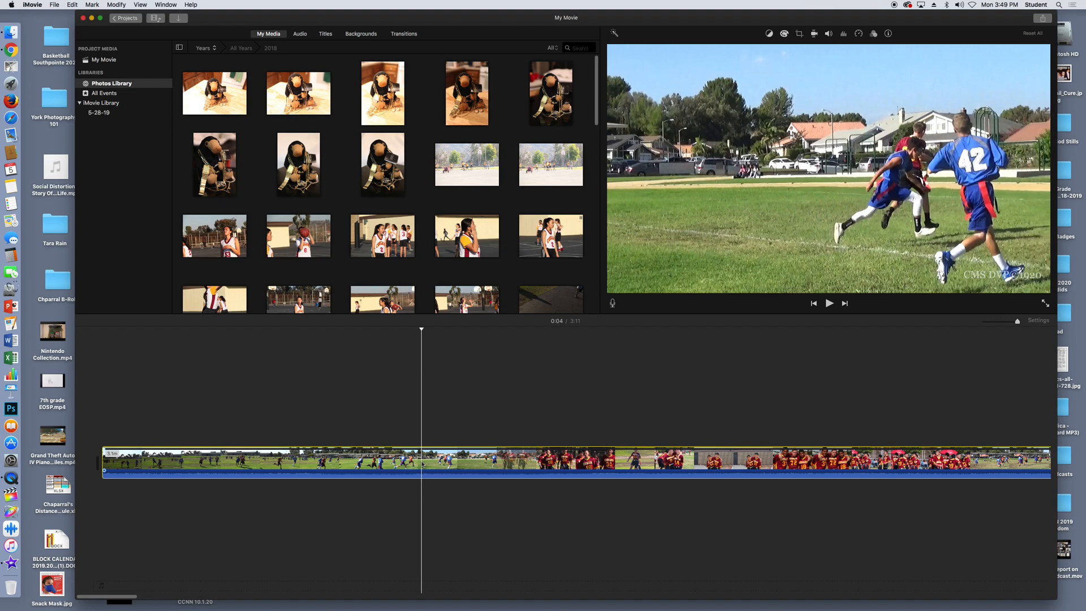
key(super+b)
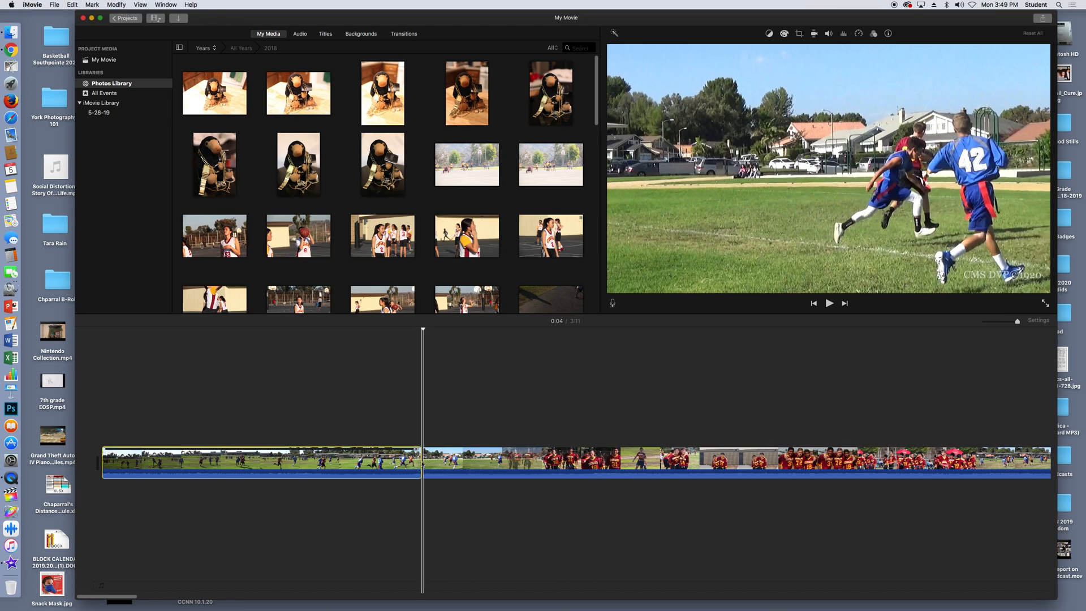
click(476, 463)
key(Delete)
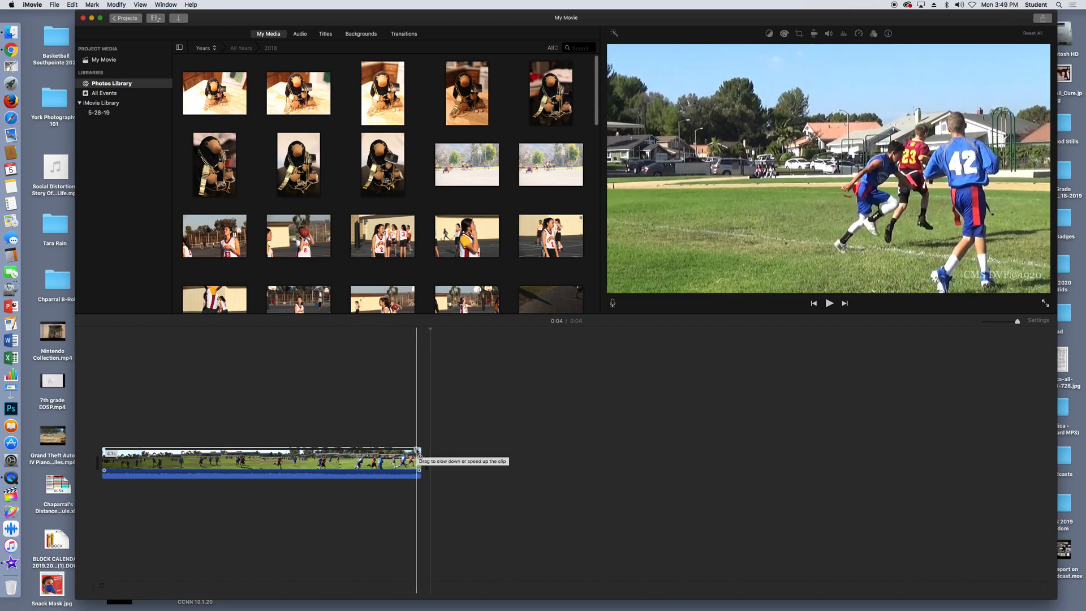
Speed up the remaining clip to about 3.3 seconds in the timeline and play it back from the start.
drag(417, 450, 360, 452)
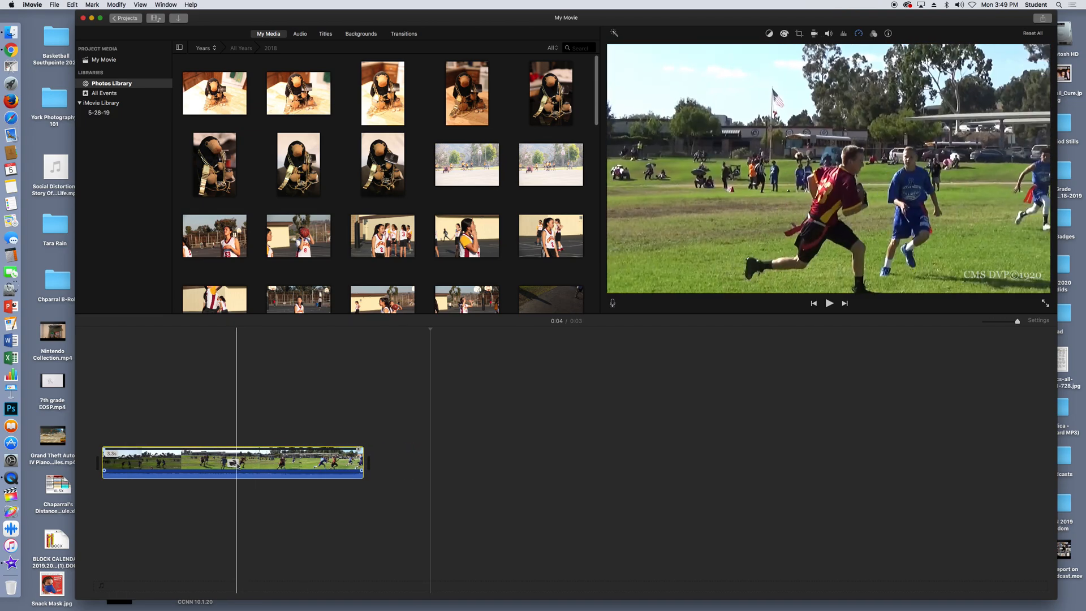
click(89, 430)
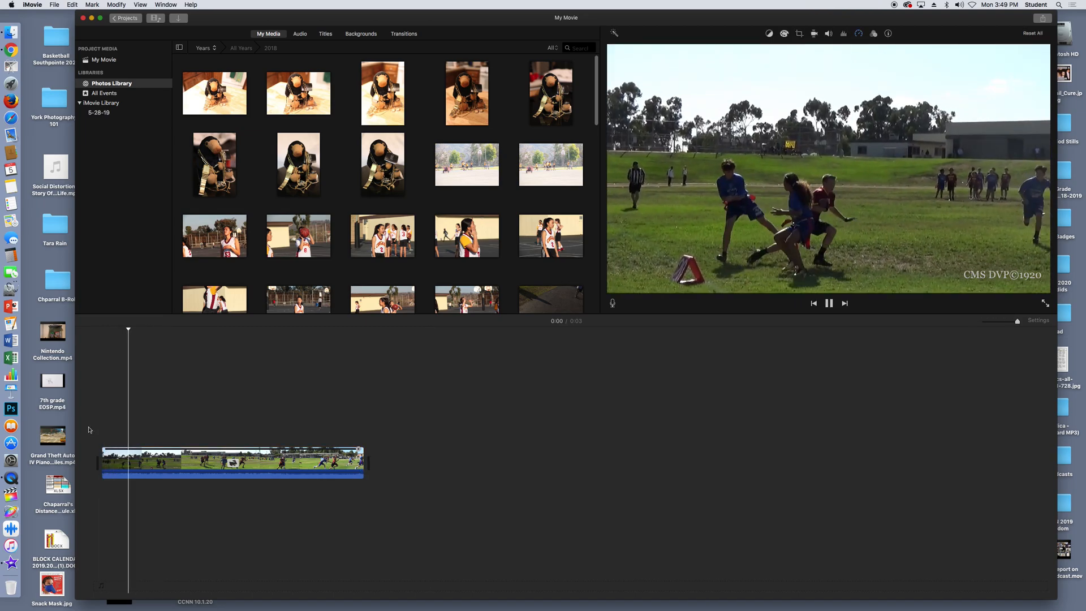
key(space)
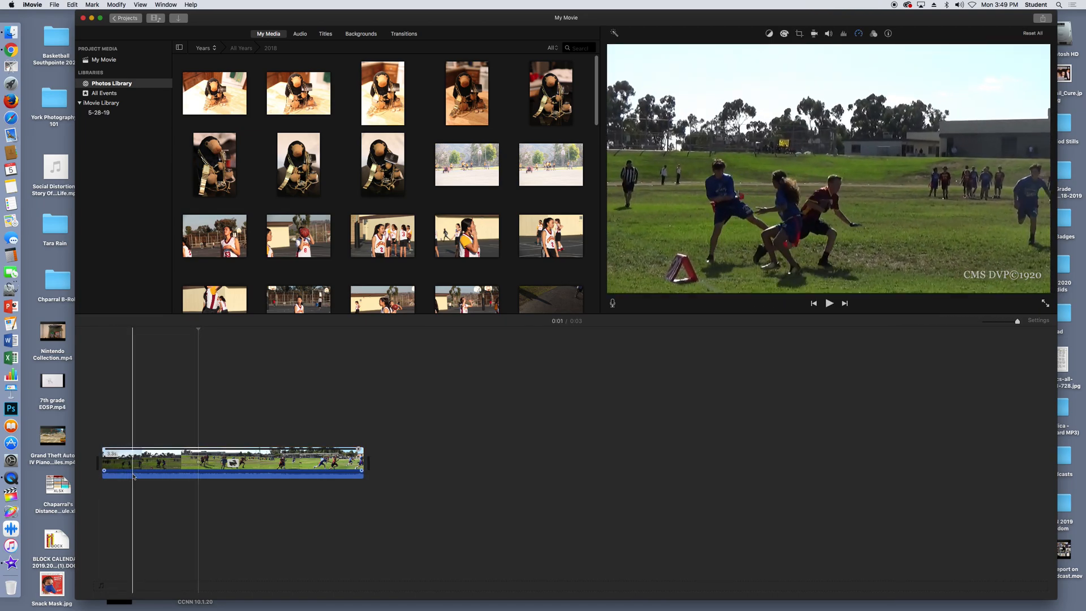
Mute the clip's audio by lowering its volume fully, and play the clip from the start.
click(134, 471)
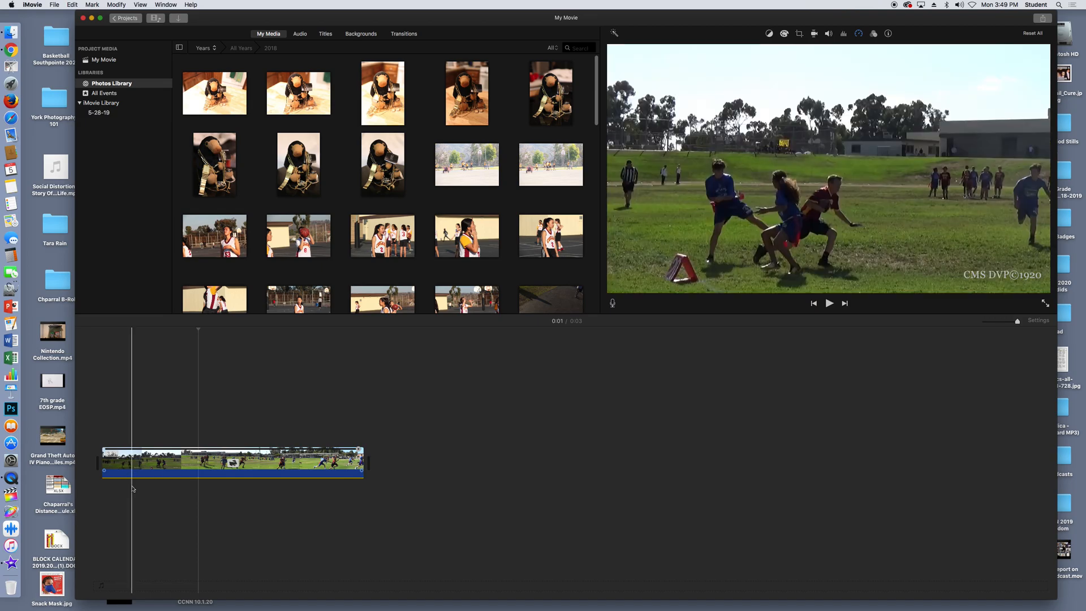
click(104, 407)
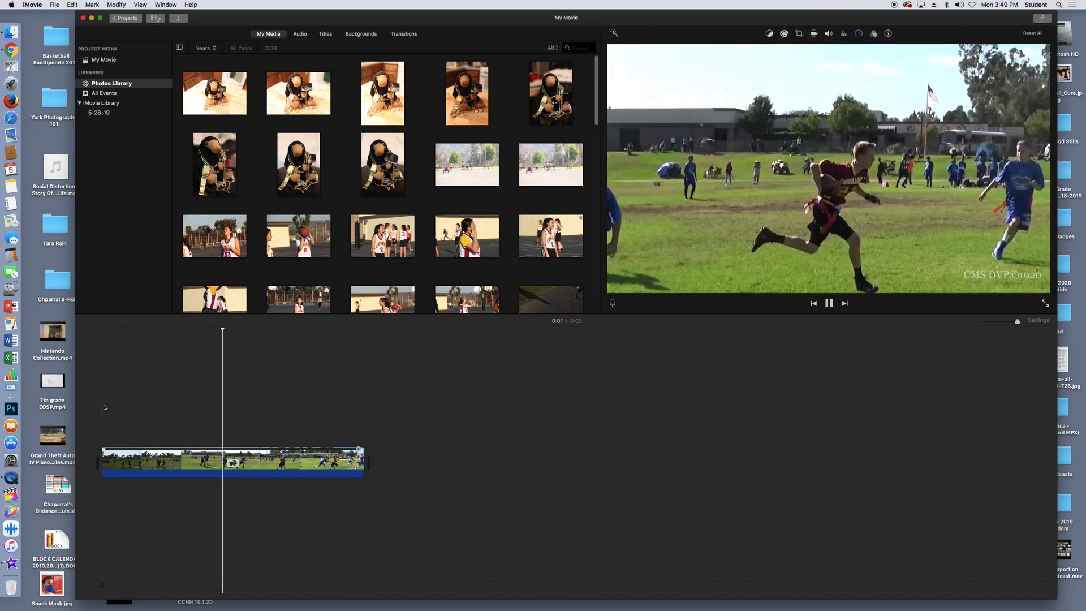
key(space)
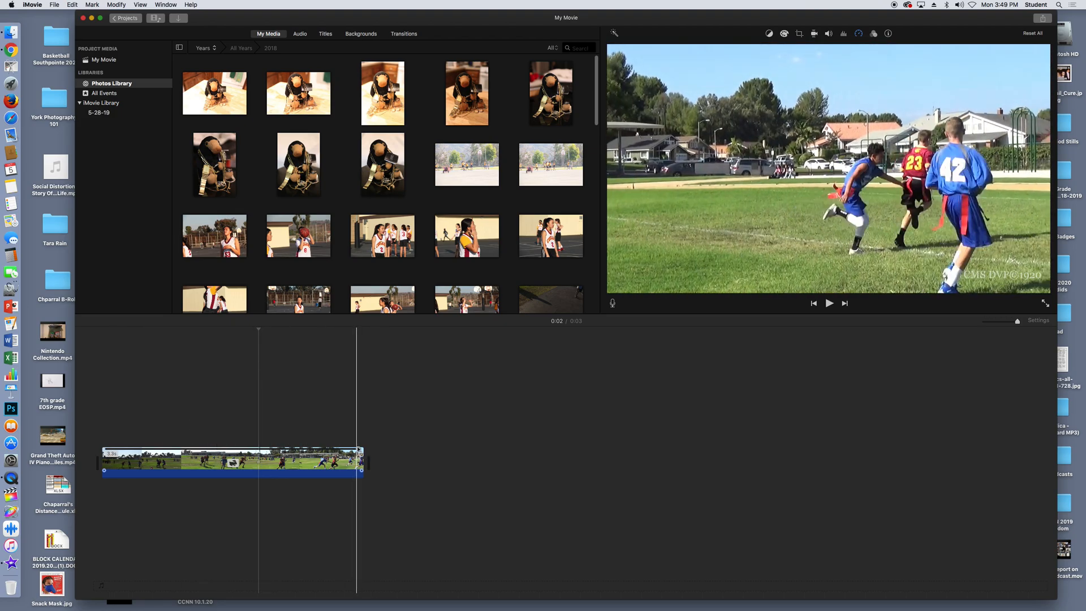
Speed the clip up further to about 2 seconds and play it back from the start.
drag(359, 452, 280, 455)
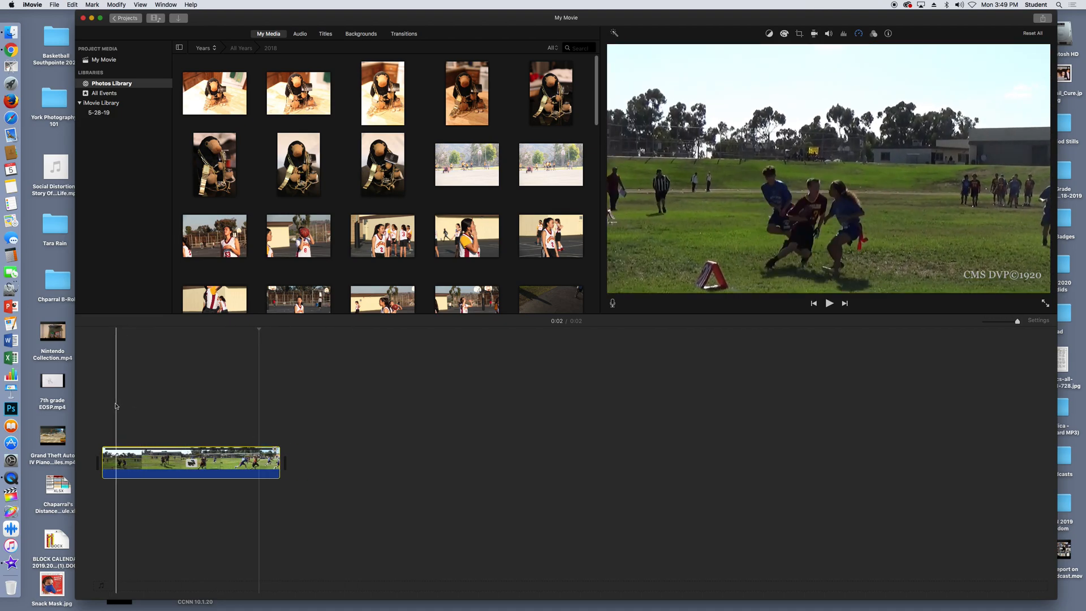
click(104, 405)
key(space)
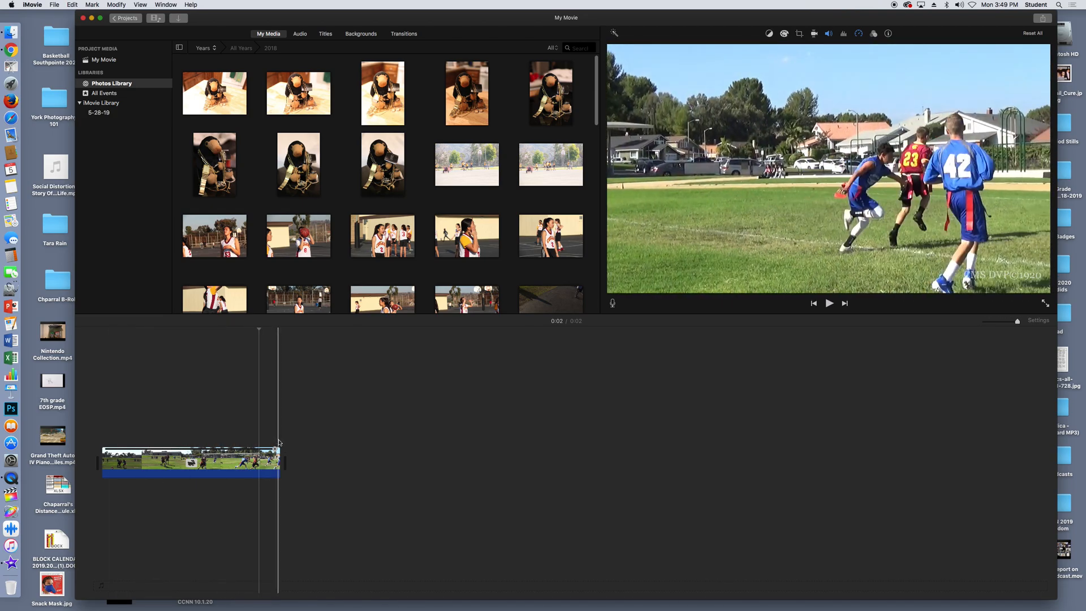
Slow the clip down to about 5 seconds and play back its beginning.
drag(276, 452, 543, 458)
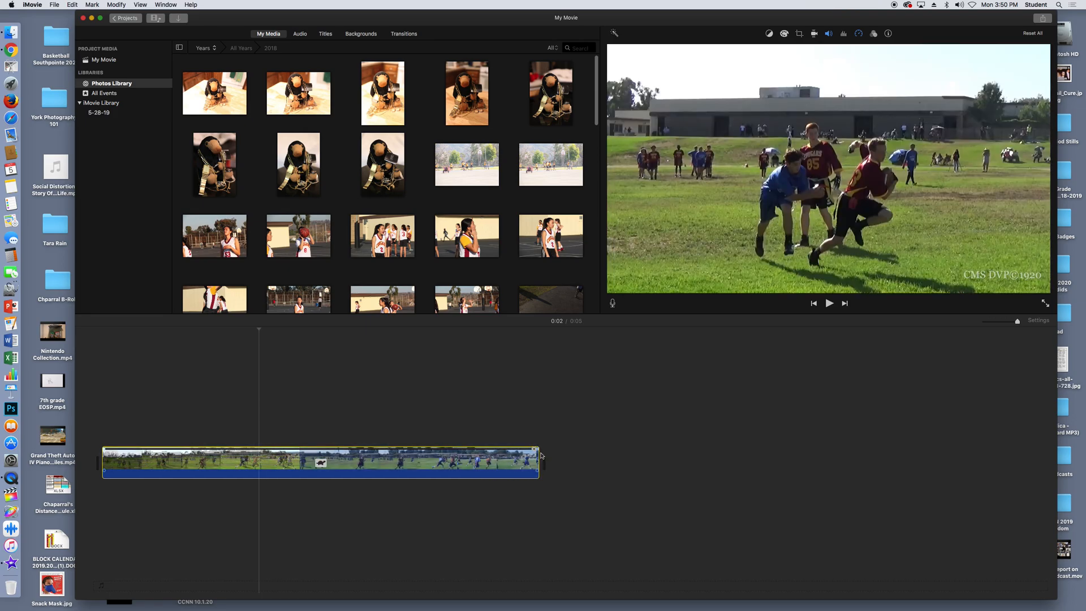
click(98, 411)
key(space)
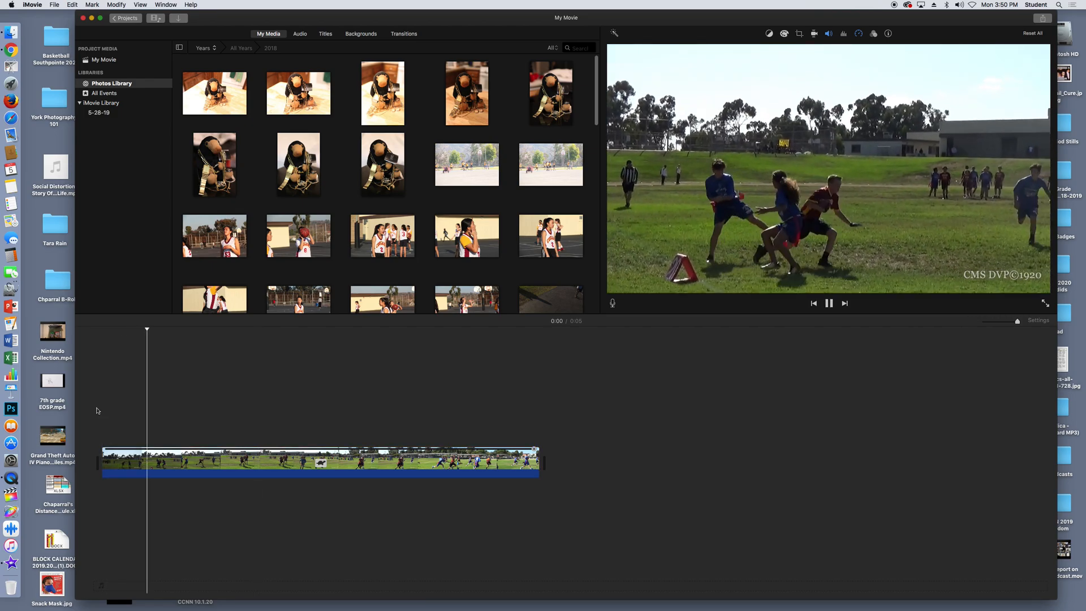
key(space)
Stretch the clip into slow motion lasting about 7 seconds and preview the result.
click(535, 461)
drag(566, 452, 655, 459)
key(space)
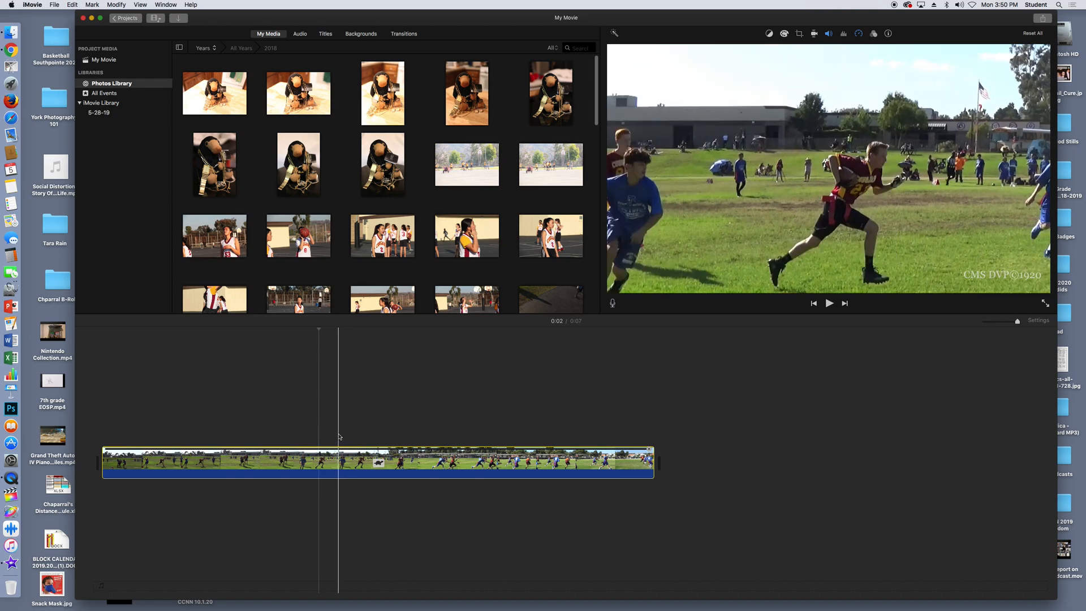
click(158, 418)
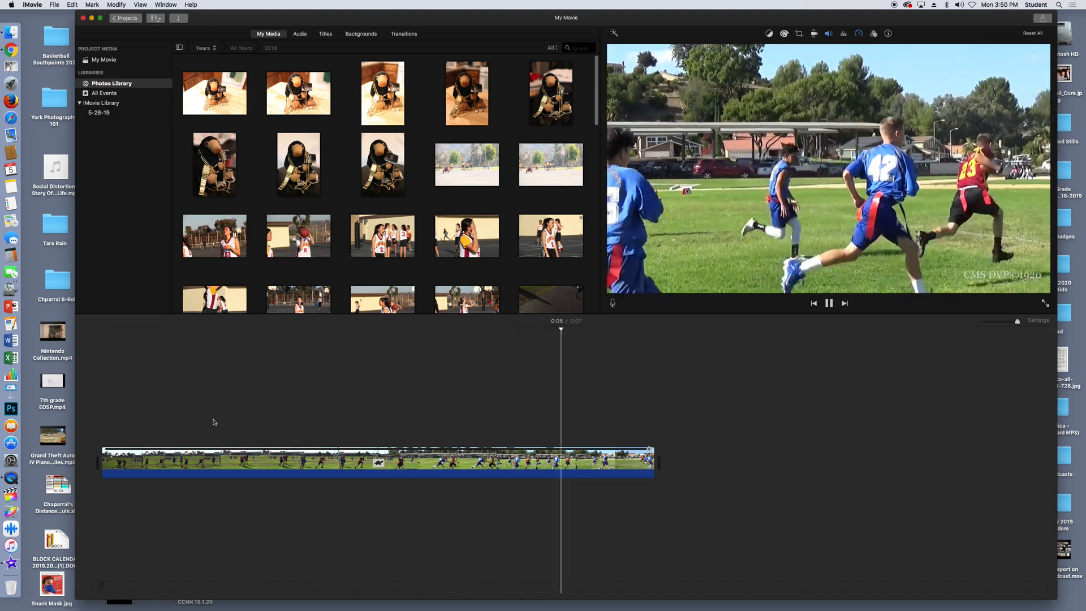
key(space)
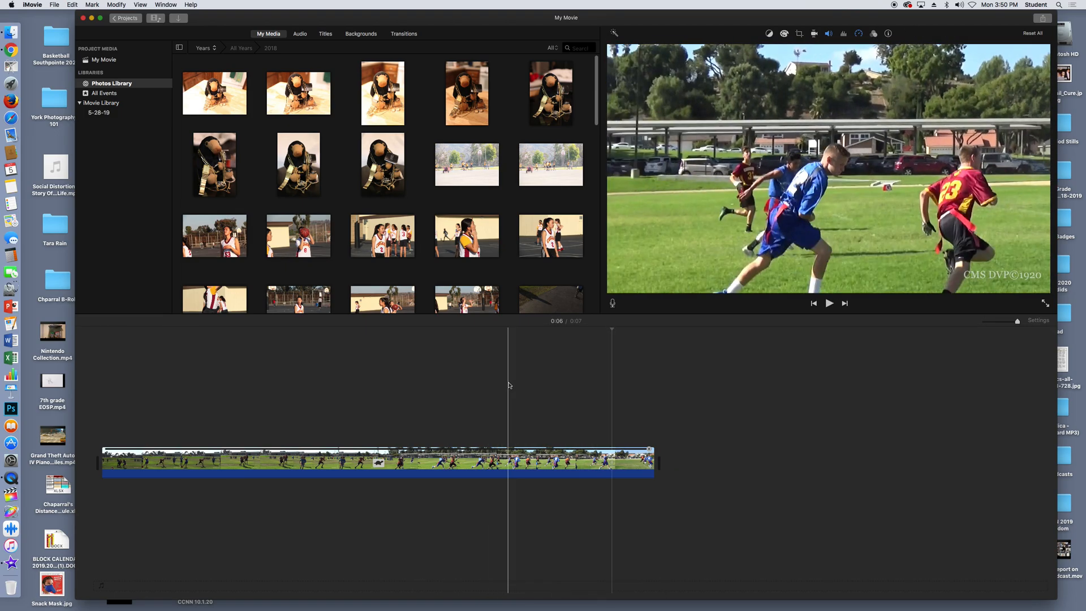
Copy the slowed clip, paste the duplicate directly after it in the timeline, and play the copy briefly.
click(485, 463)
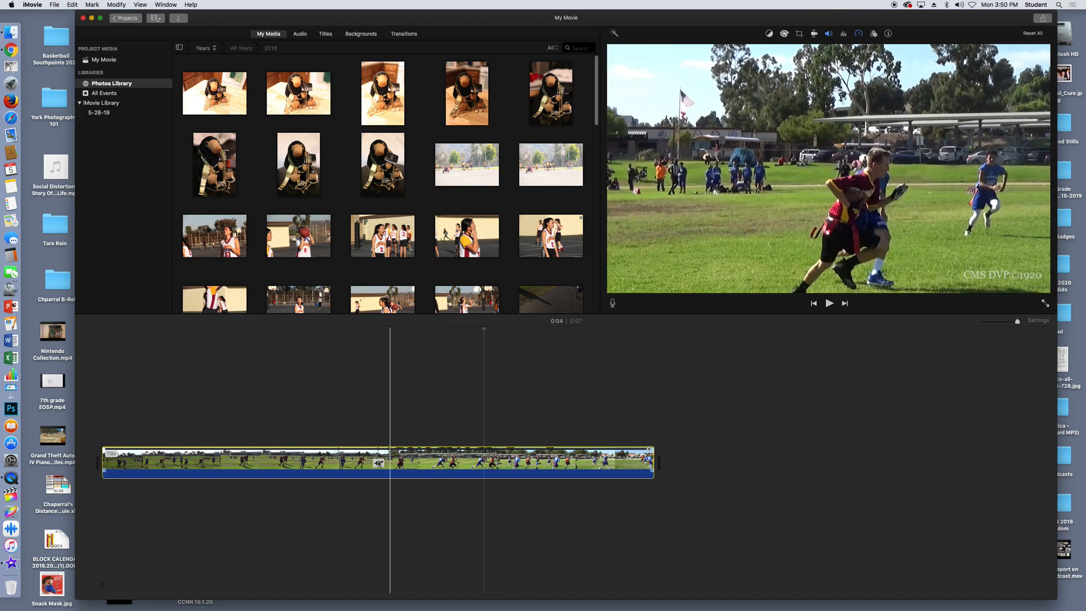
right_click(428, 463)
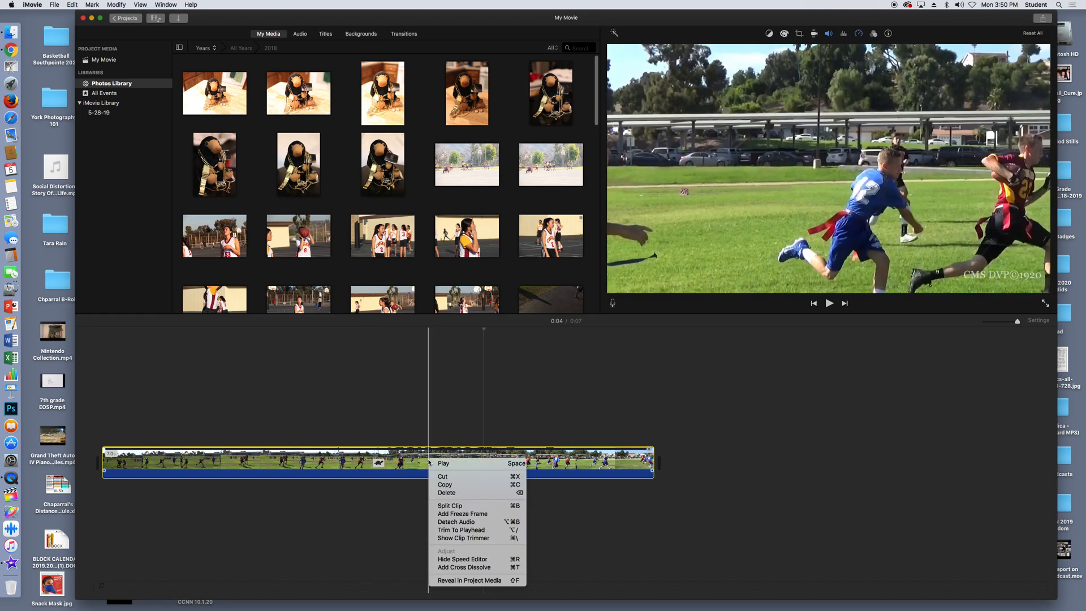
click(513, 485)
click(671, 382)
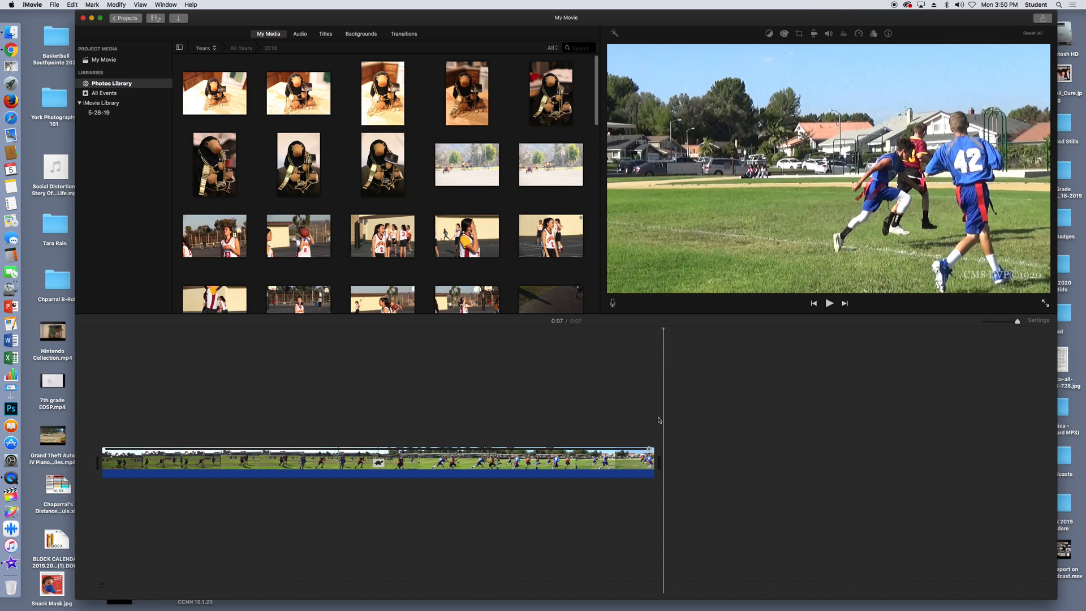
key(super+v)
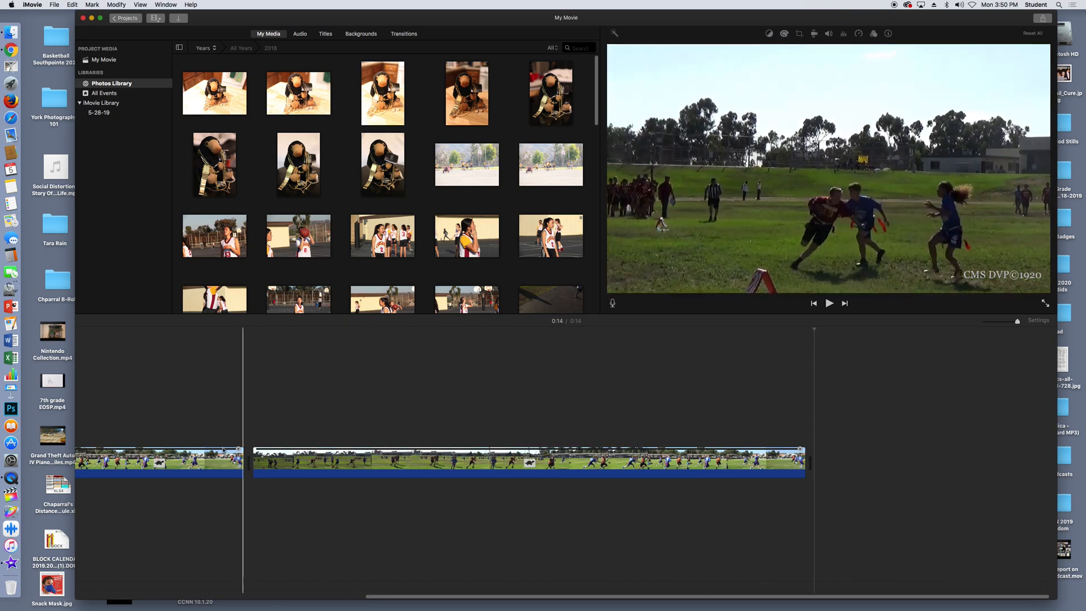
key(space)
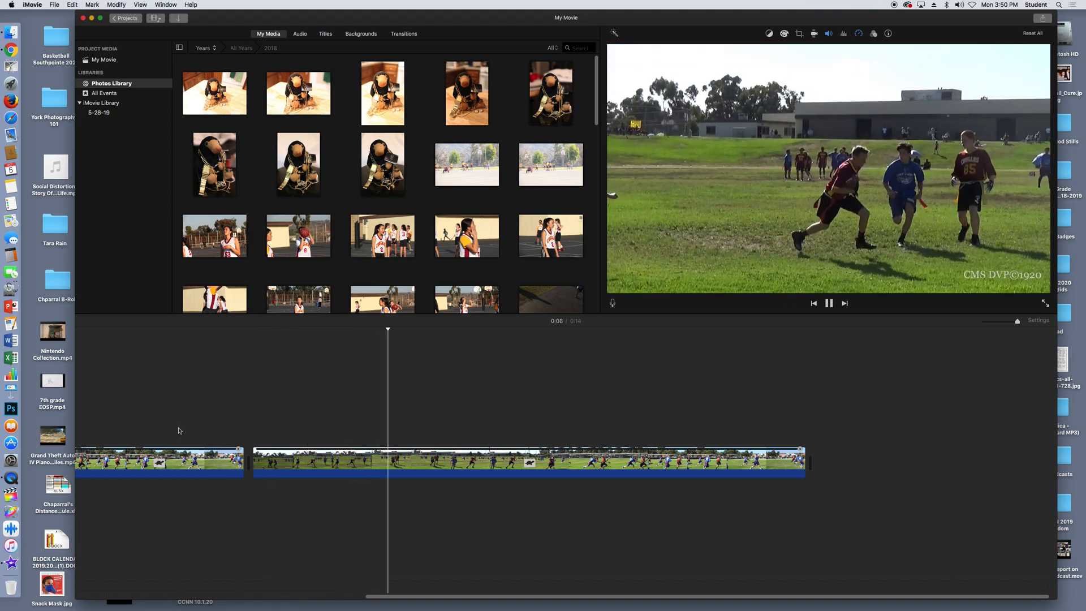
key(space)
Show the speed settings of the second clip and set its speed to Normal.
click(452, 467)
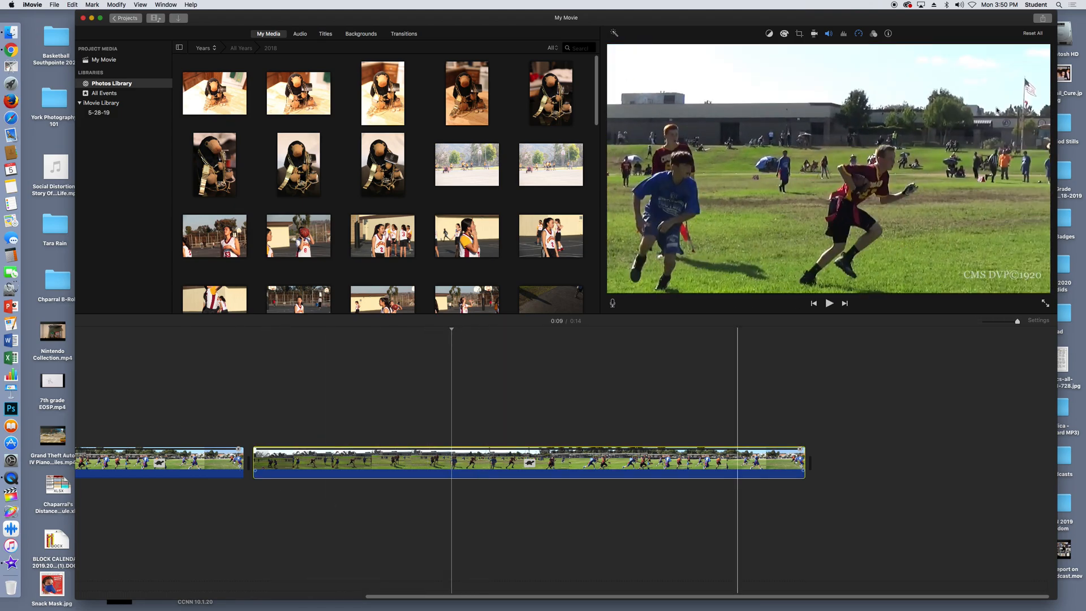
click(860, 34)
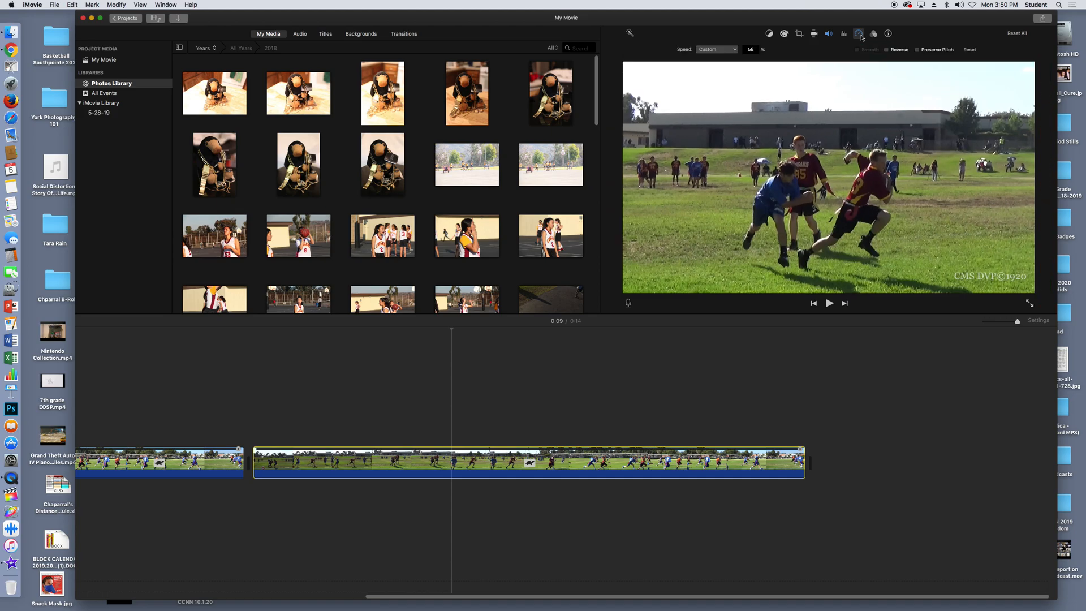
click(736, 51)
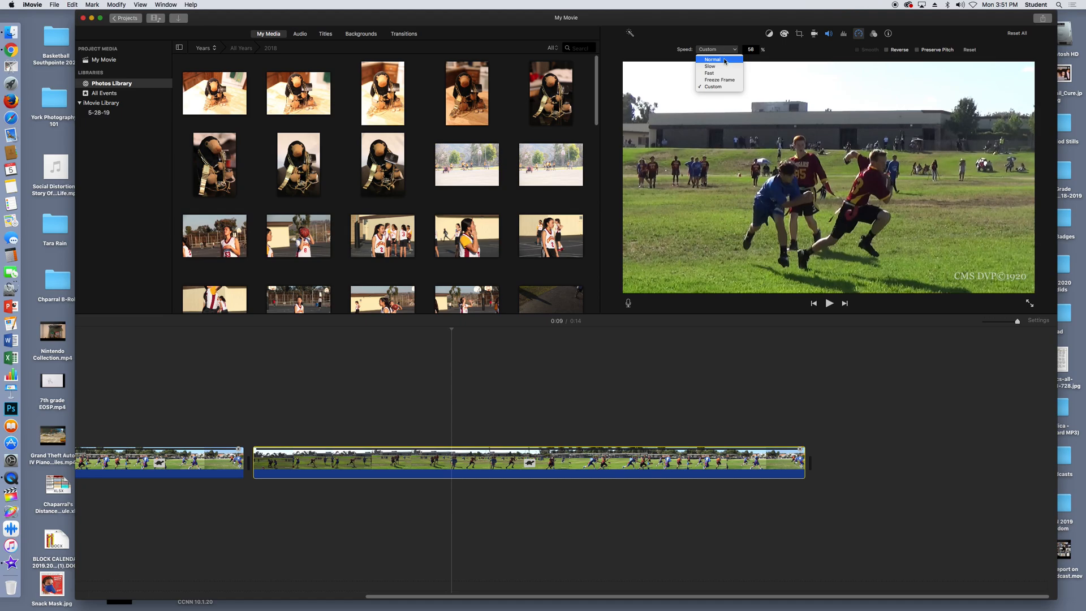
click(713, 60)
Set the second clip's speed to Slow at 10% and turn on Reverse.
click(730, 52)
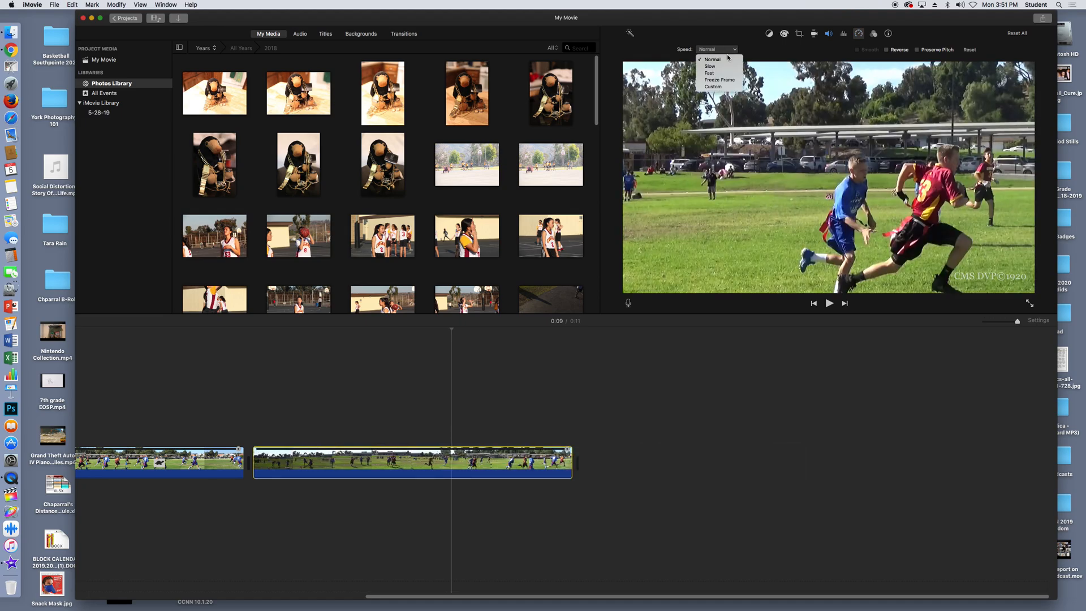
click(725, 67)
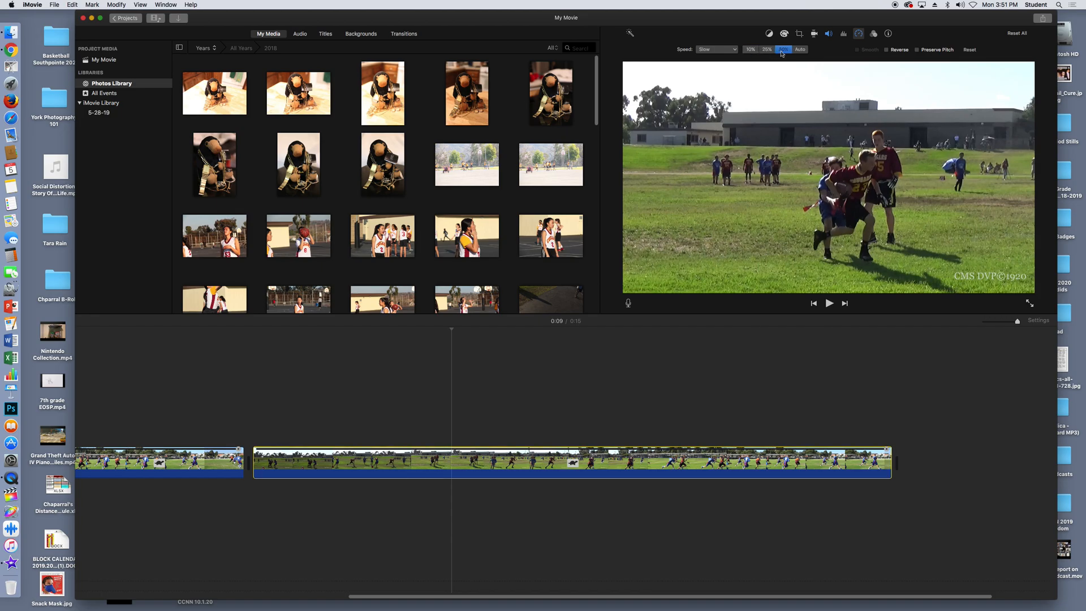
click(750, 50)
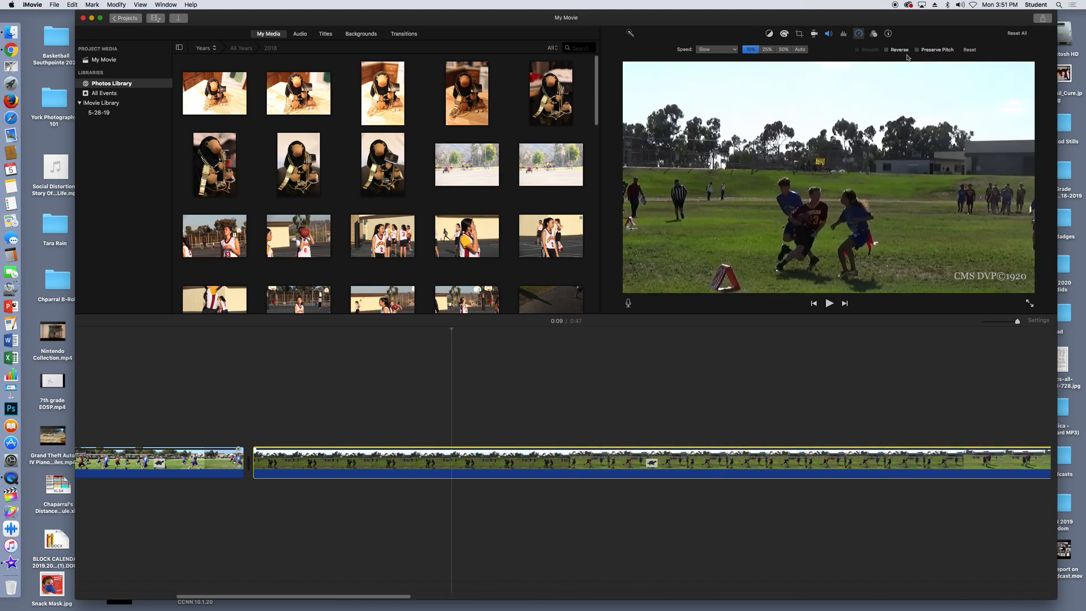
click(886, 51)
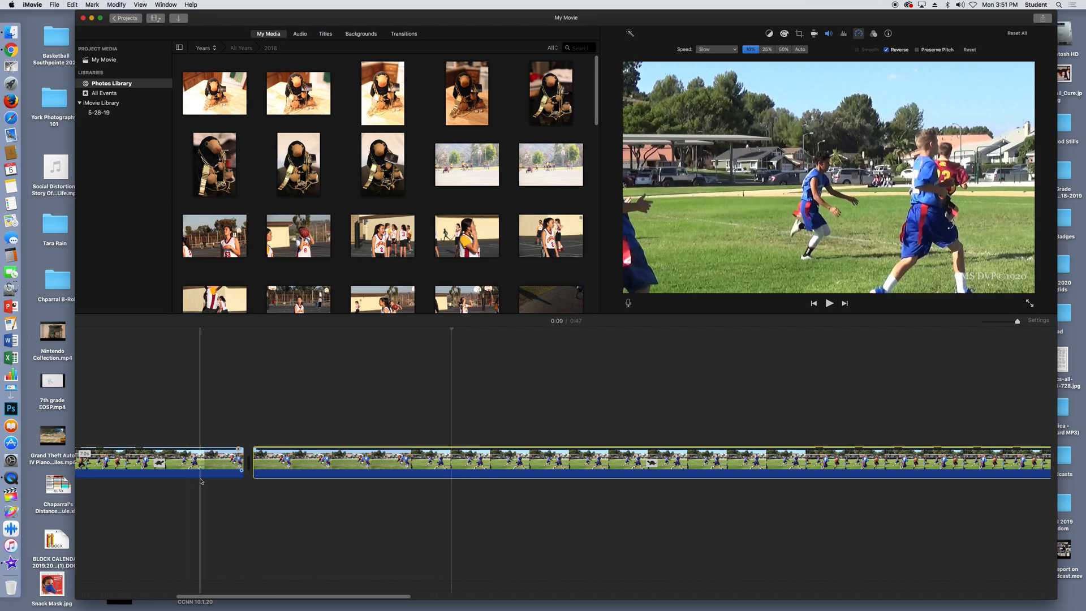
Play back the reversed second clip from the timeline and stop the preview.
scroll(459, 513, left, 10)
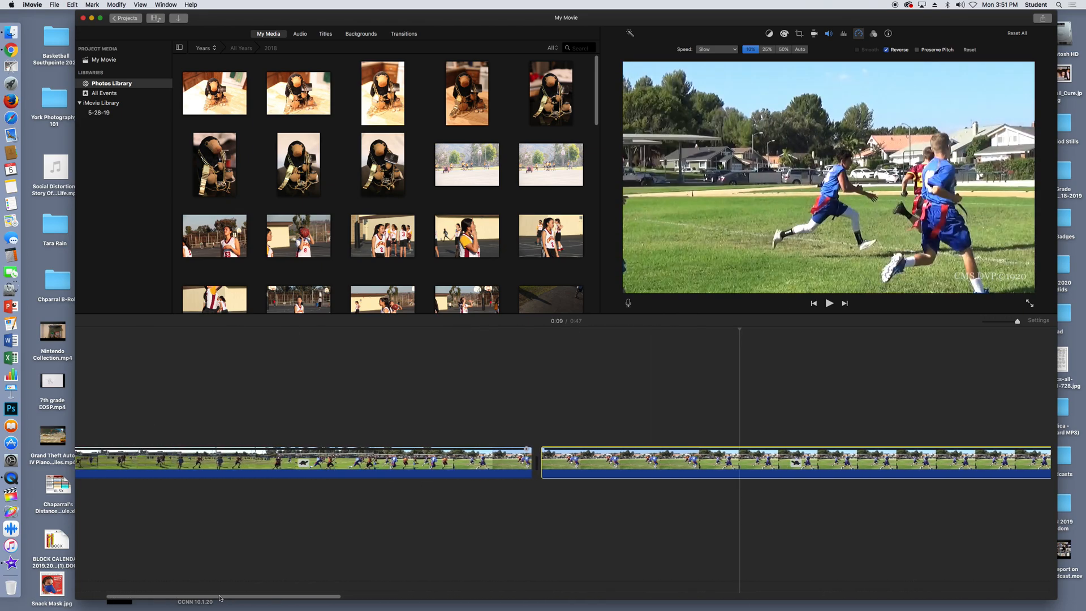
key(space)
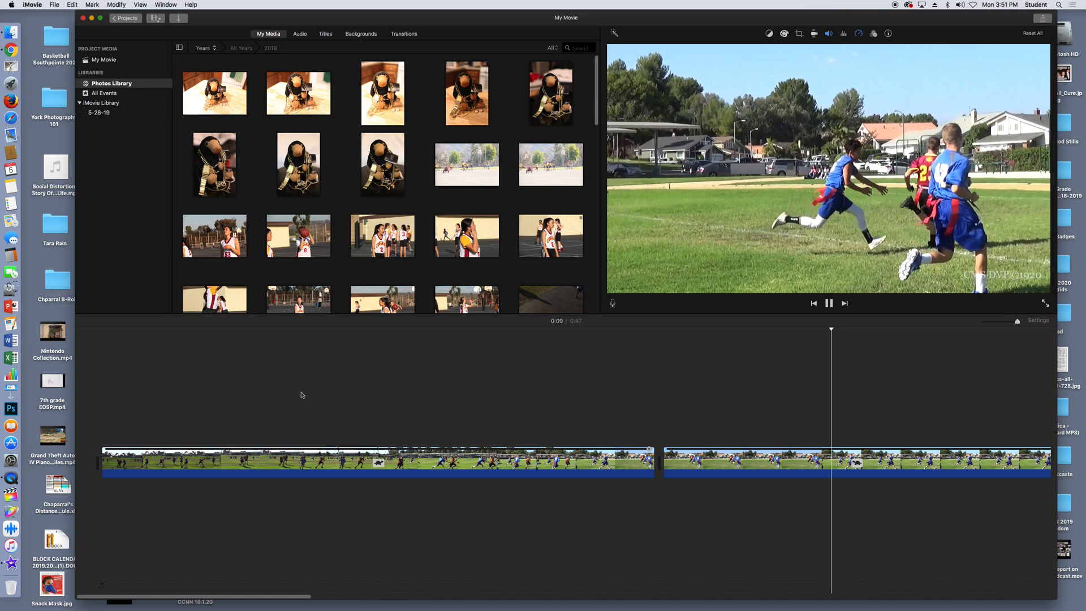
key(space)
Set the speed of the reversed second clip to Slow at 50%.
click(709, 461)
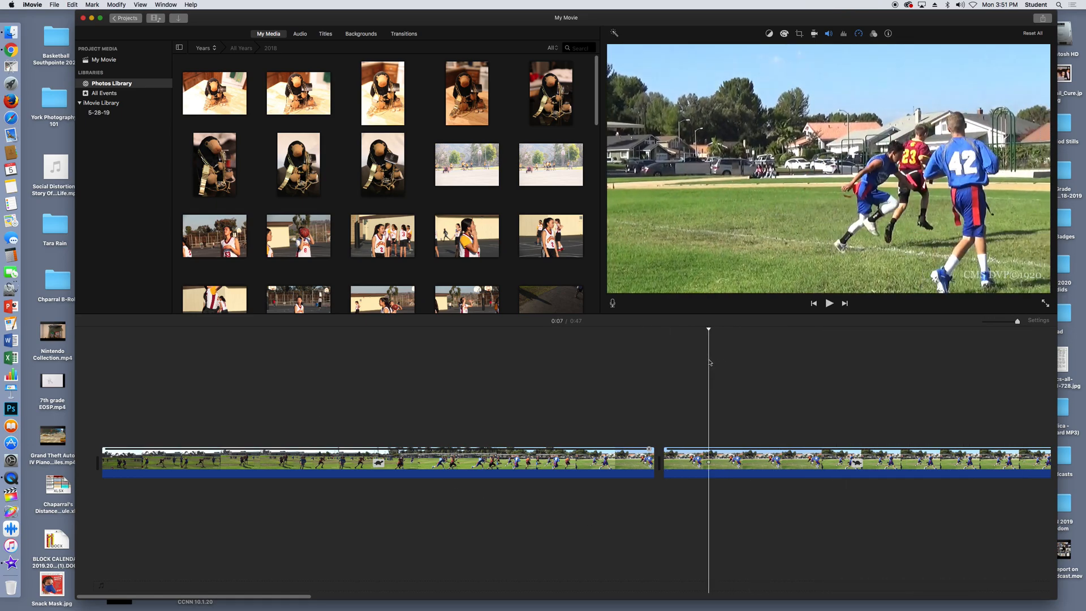
click(738, 465)
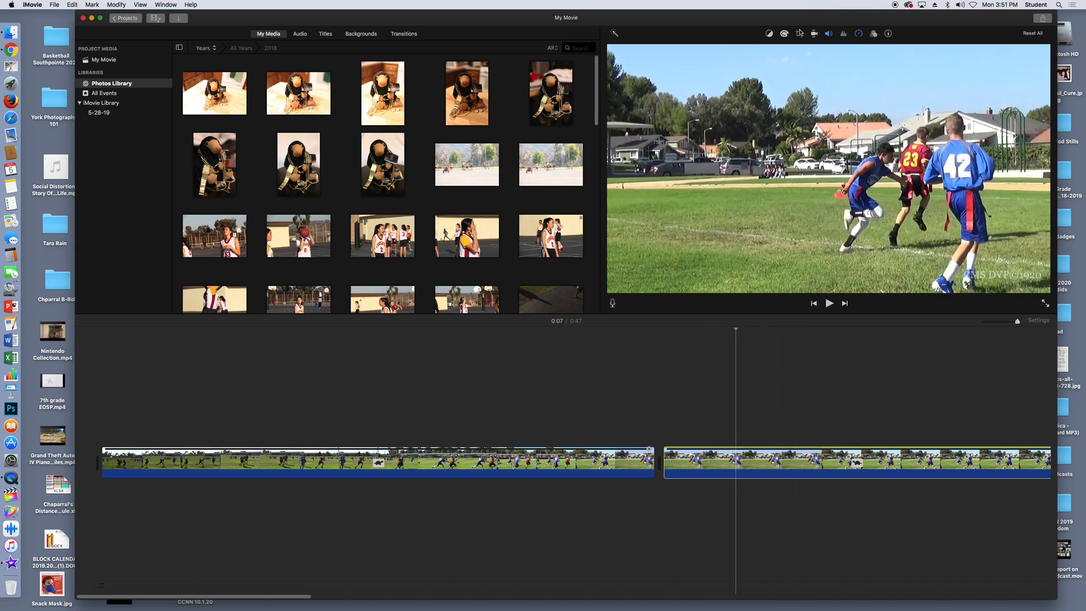
click(857, 34)
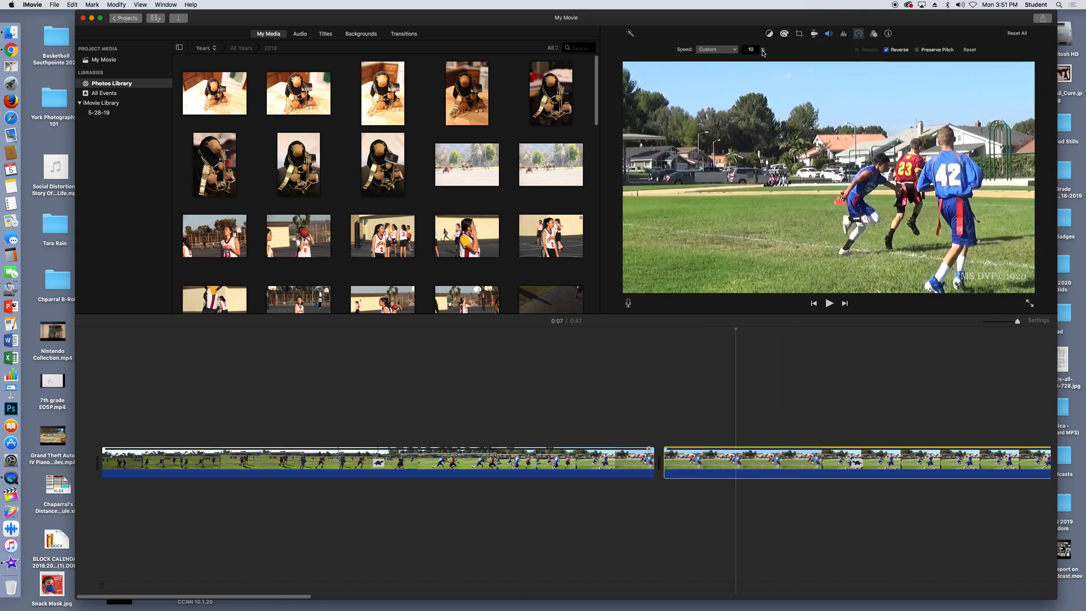
click(734, 49)
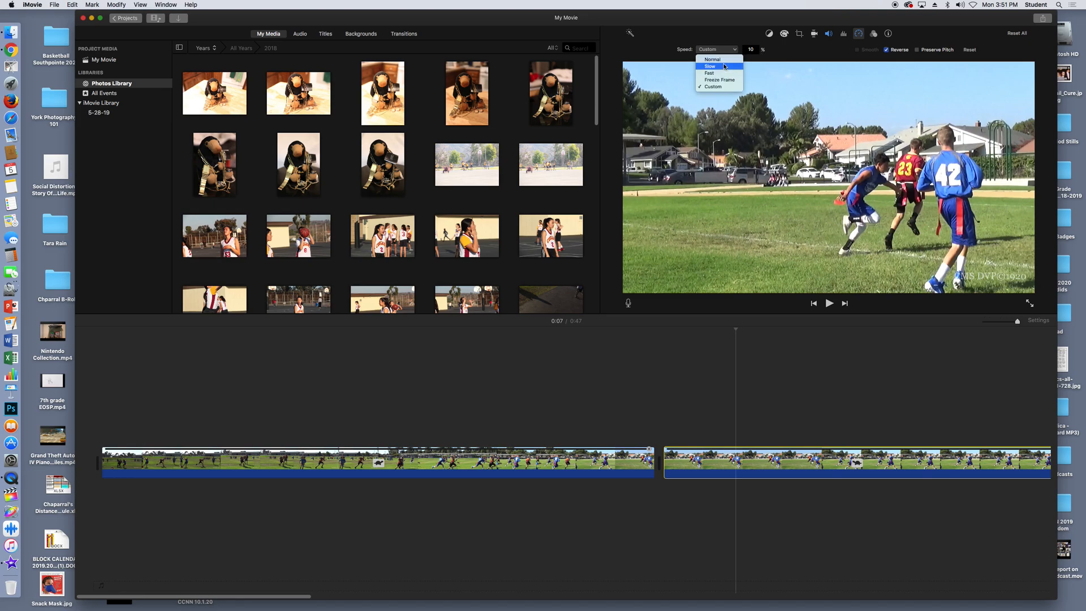
click(725, 66)
click(784, 50)
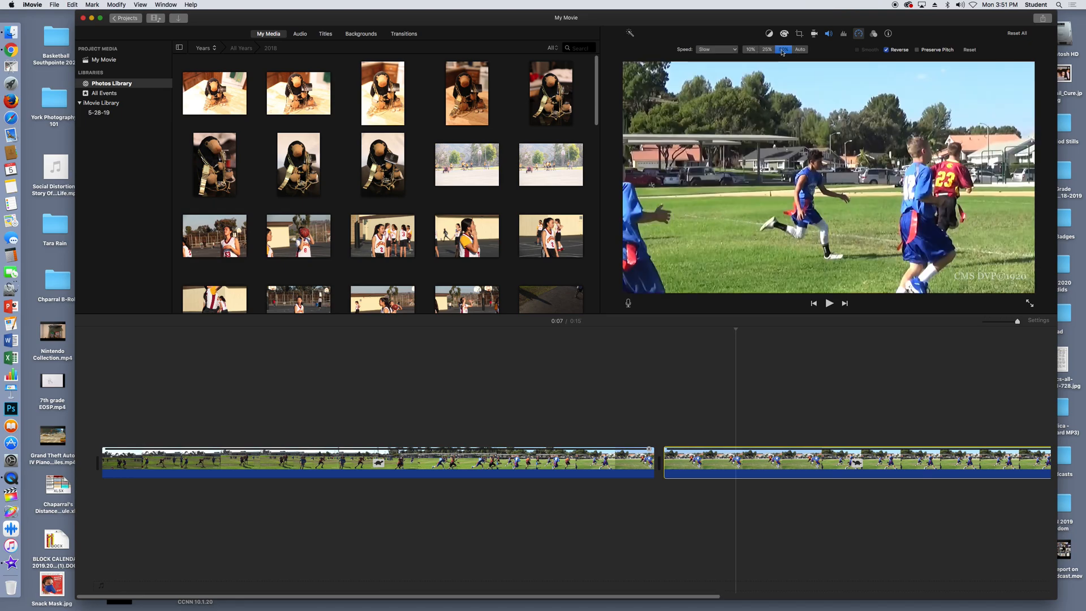
Play the reversed second clip in the timeline at its new speed and stop the preview.
click(597, 403)
key(space)
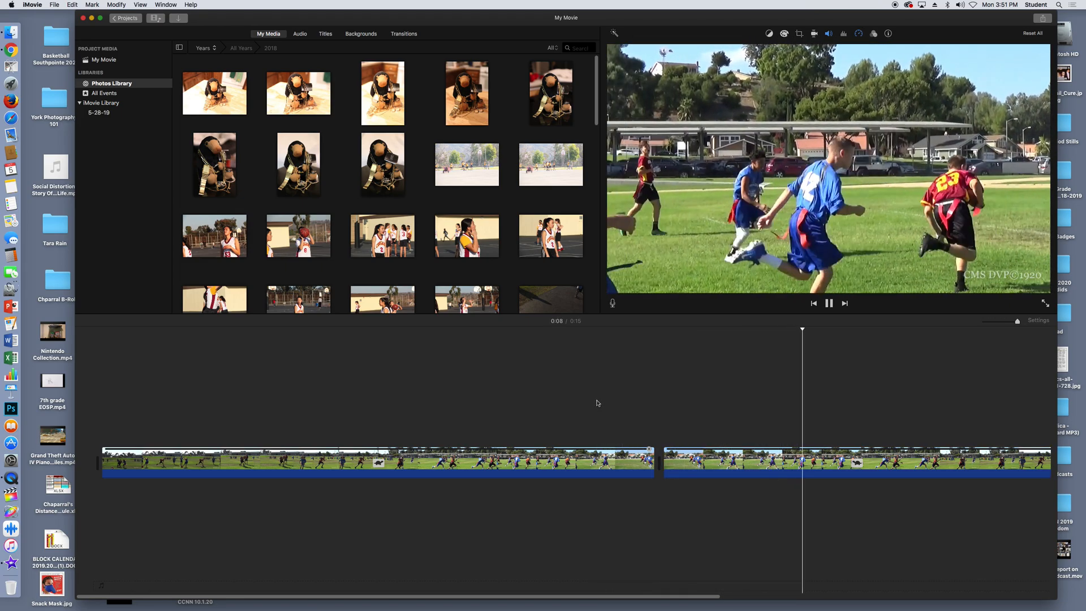
click(467, 401)
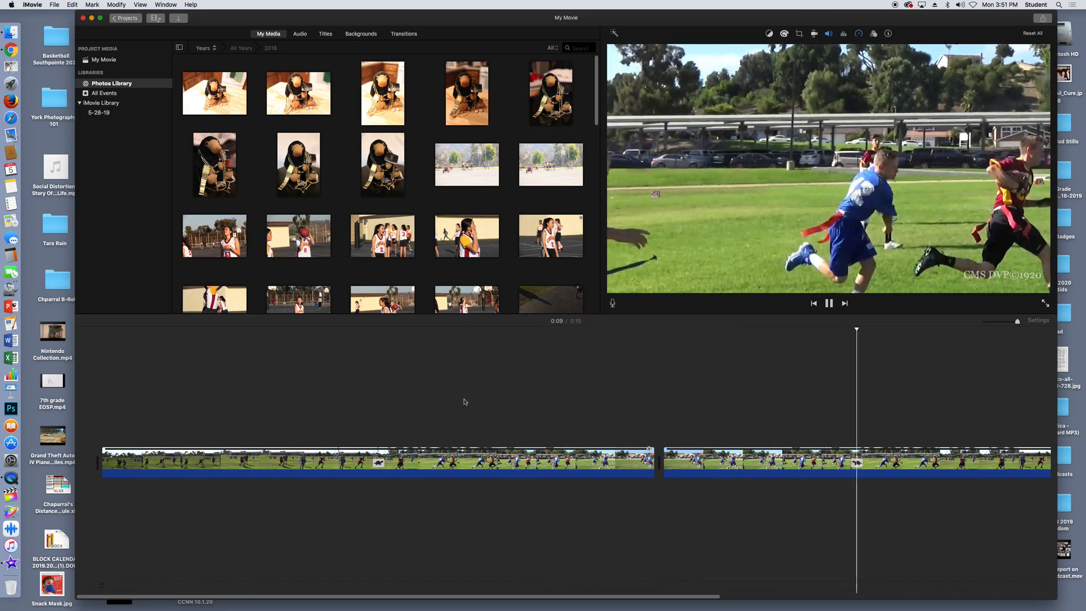
key(space)
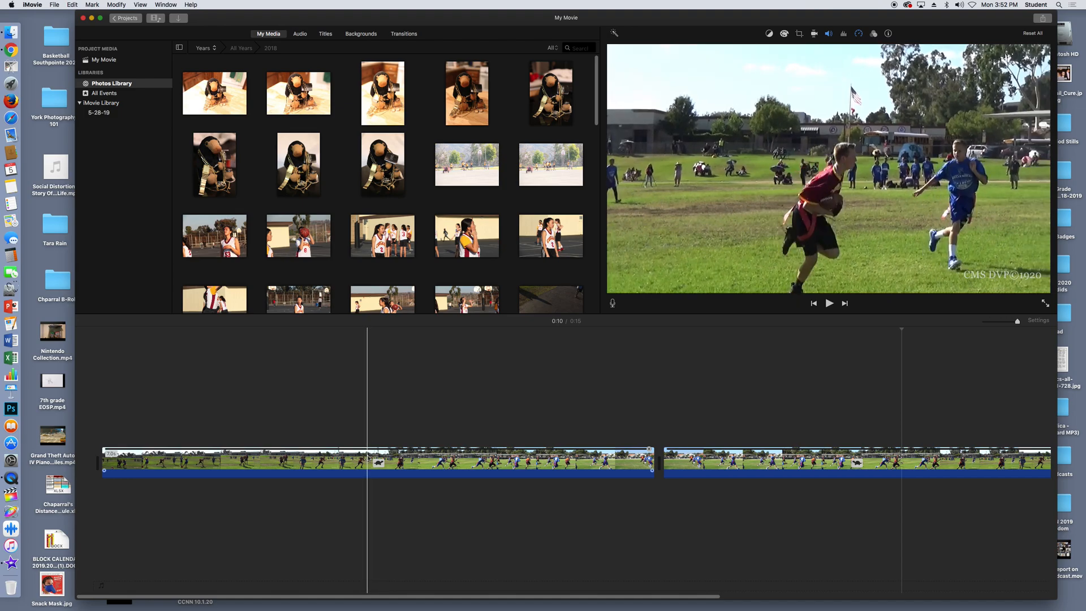
Split the first clip at about 0:03, and look over the Split Clip and Delete commands for its first segment.
key(super+b)
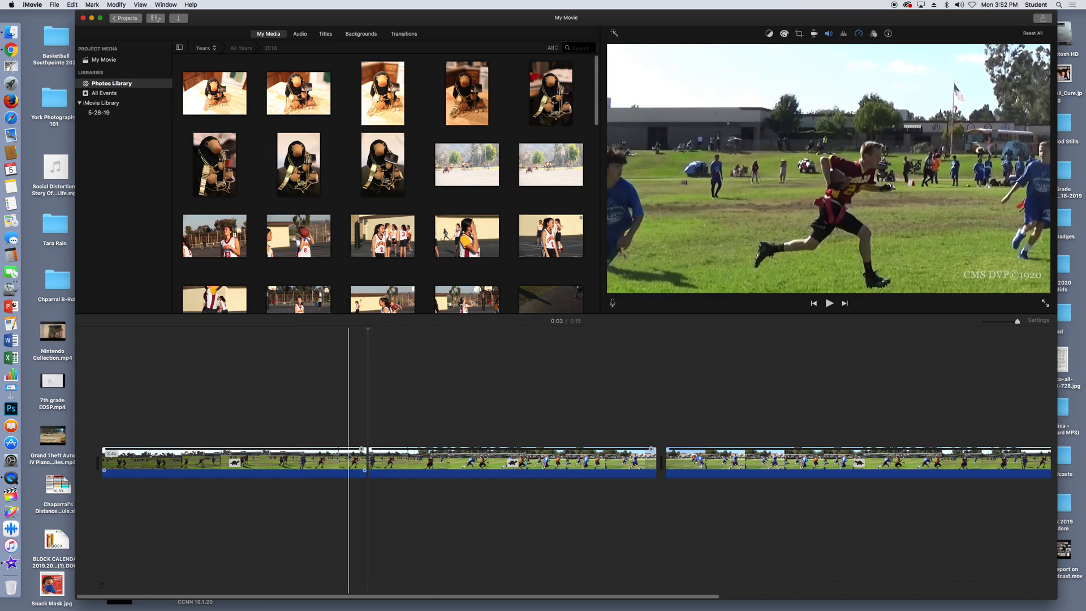
right_click(346, 461)
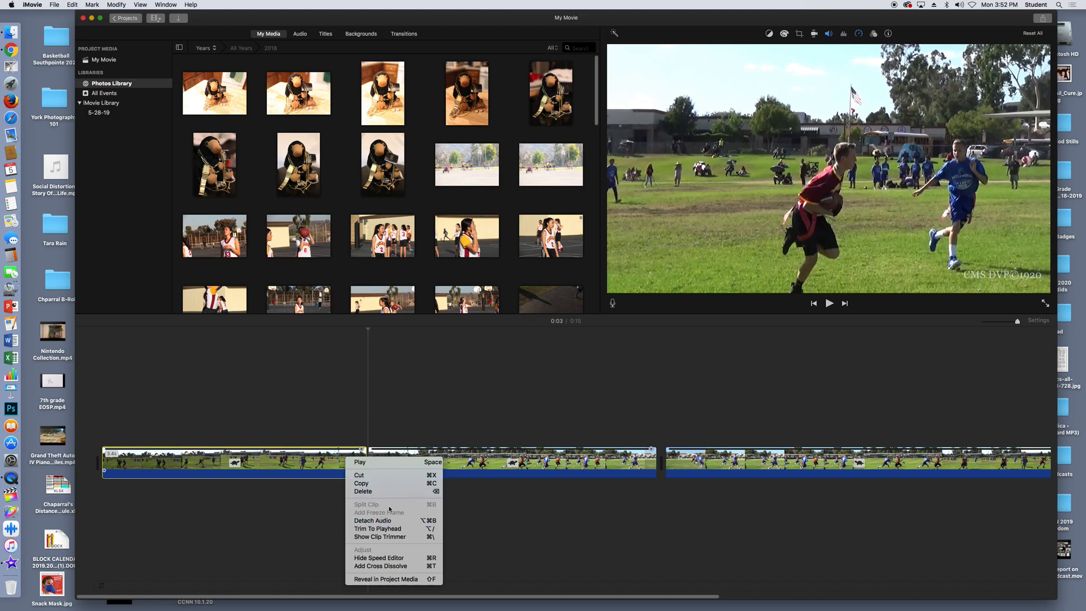
click(328, 369)
click(277, 419)
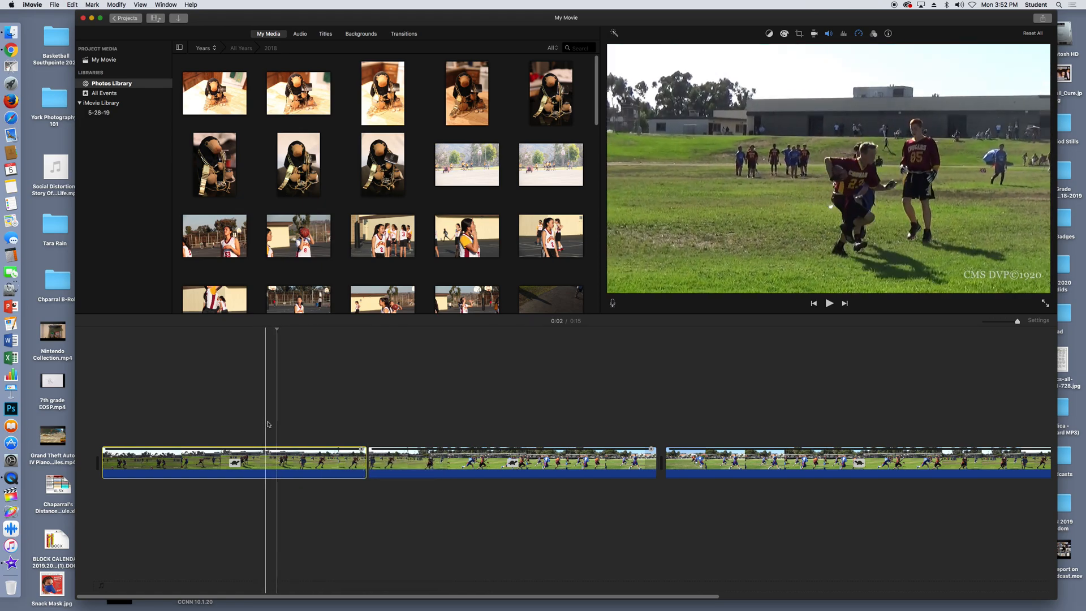
right_click(277, 455)
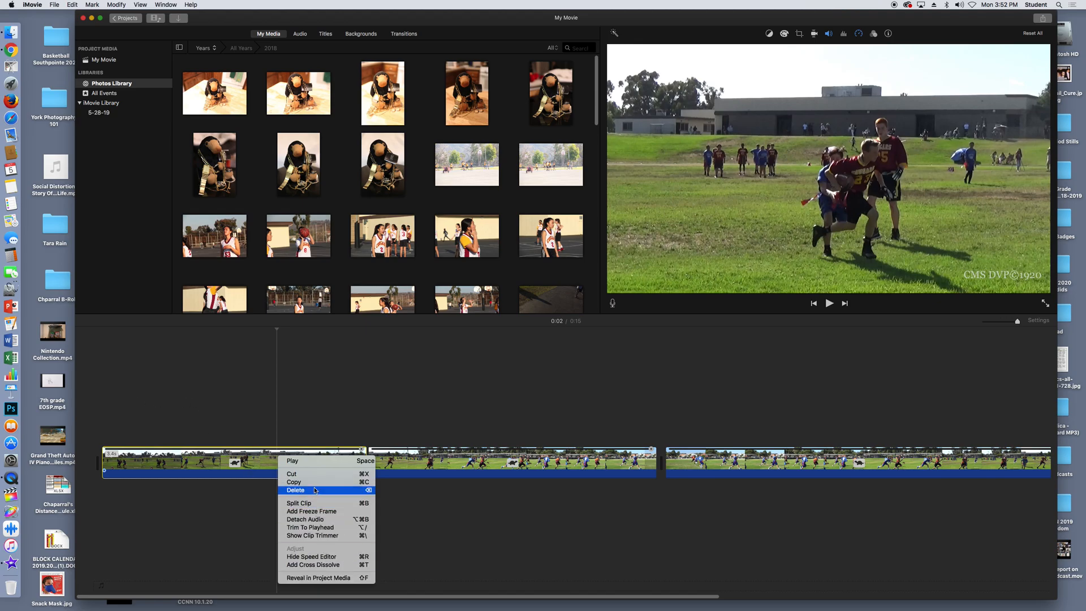
click(165, 456)
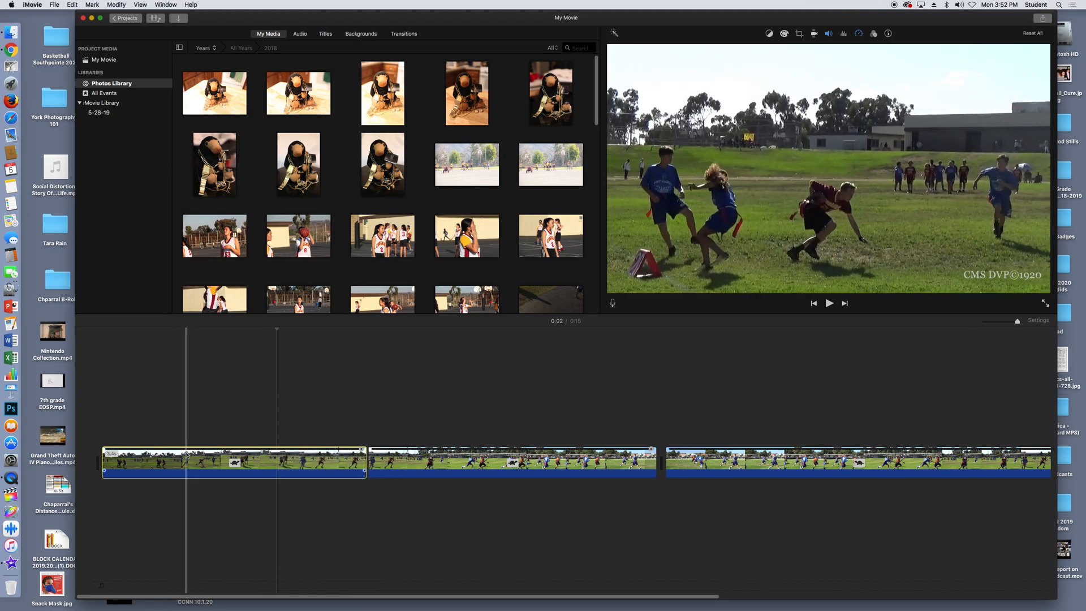
click(143, 458)
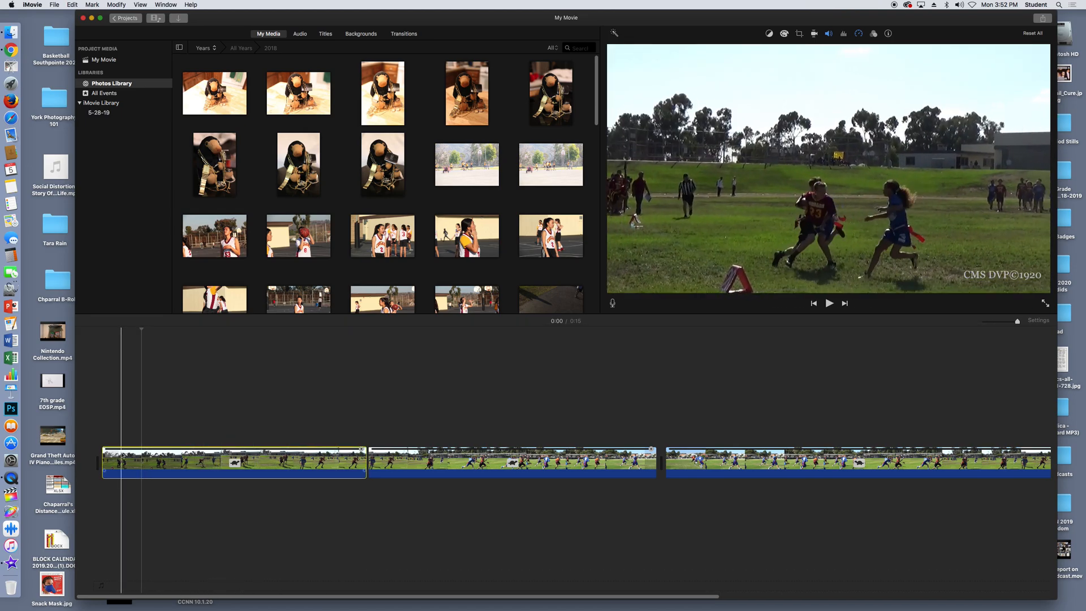
Crop the first segment with Crop to Fill, shrinking the frame around the three players in the foreground and shifting it slightly.
click(235, 462)
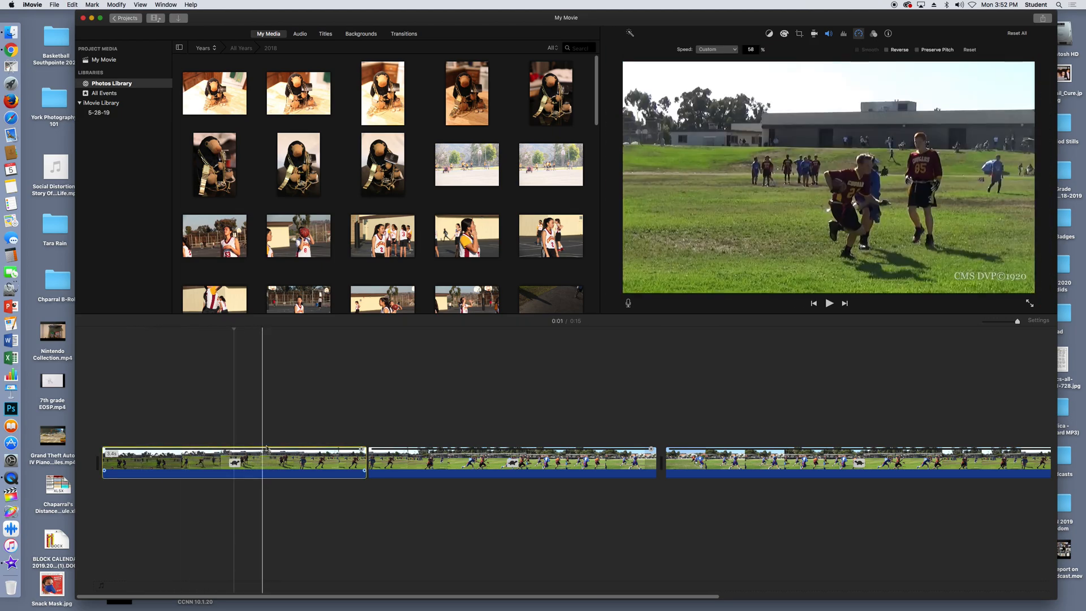
click(149, 466)
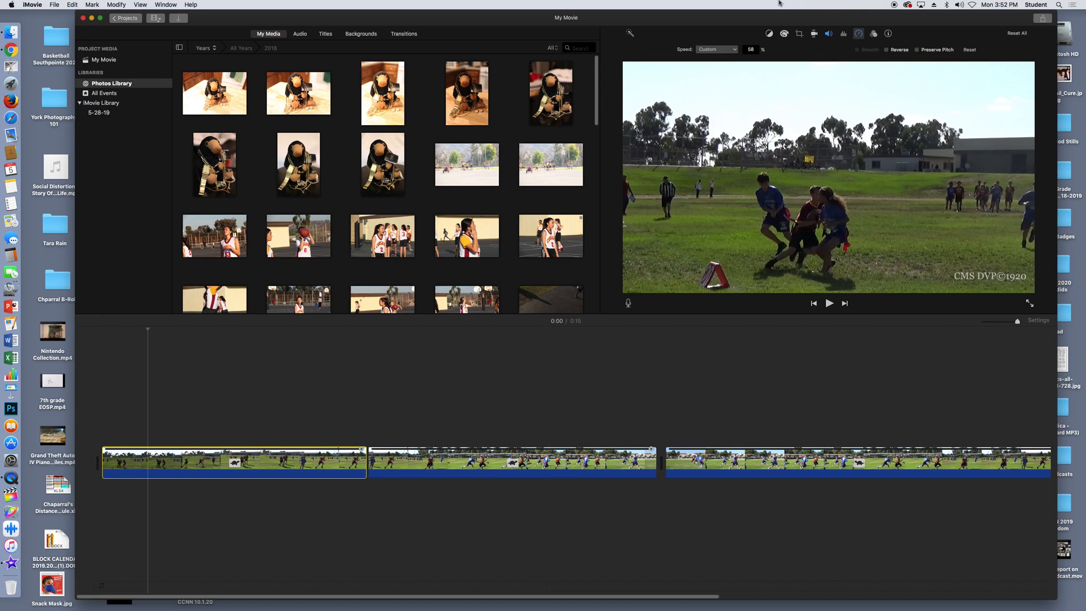
click(800, 34)
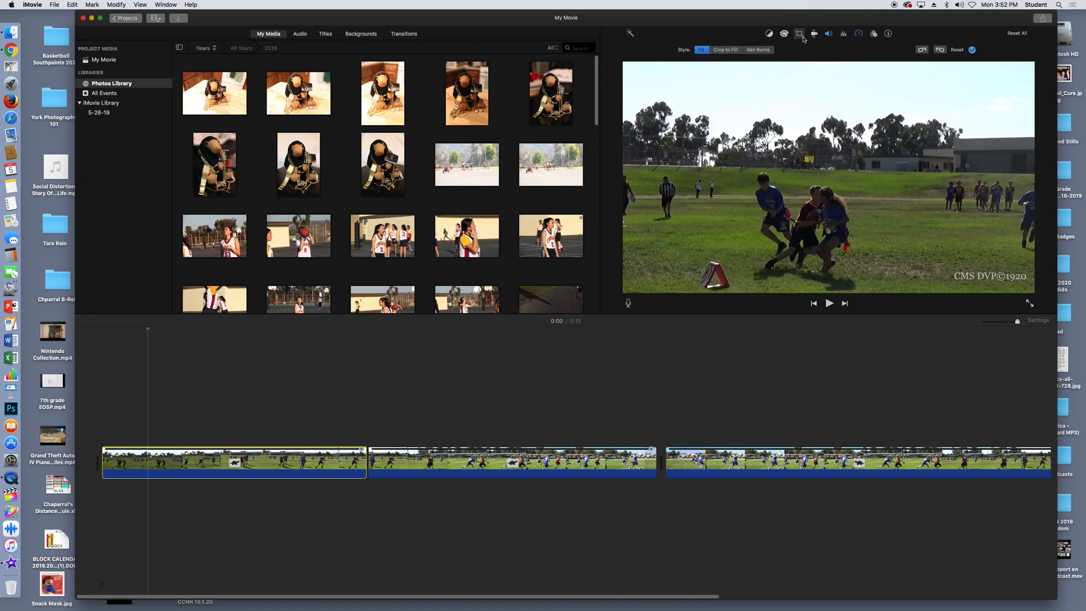
click(727, 50)
drag(623, 66, 726, 160)
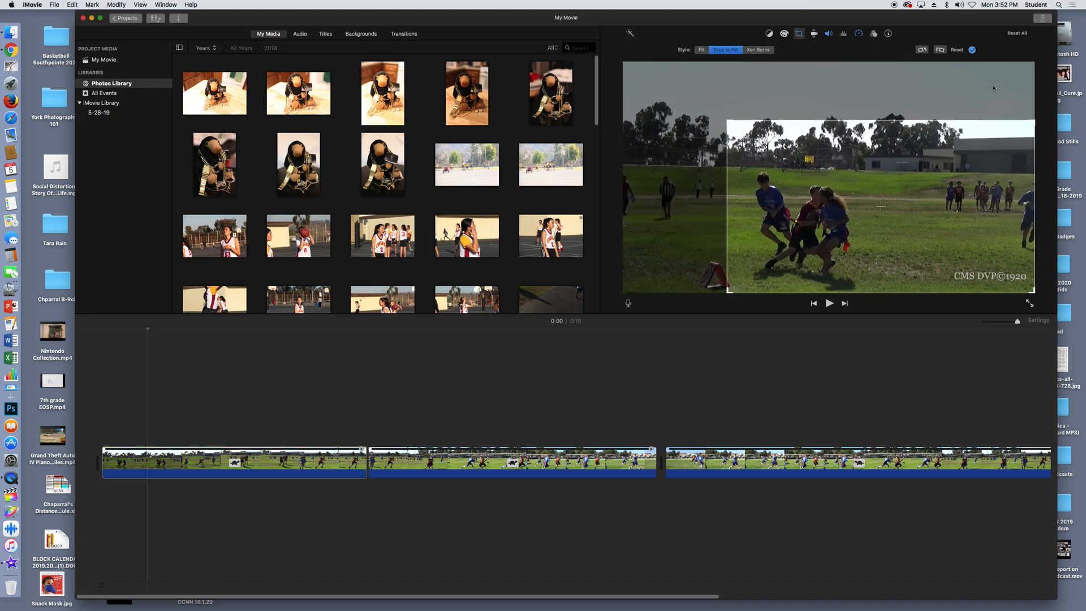
drag(1035, 121, 946, 146)
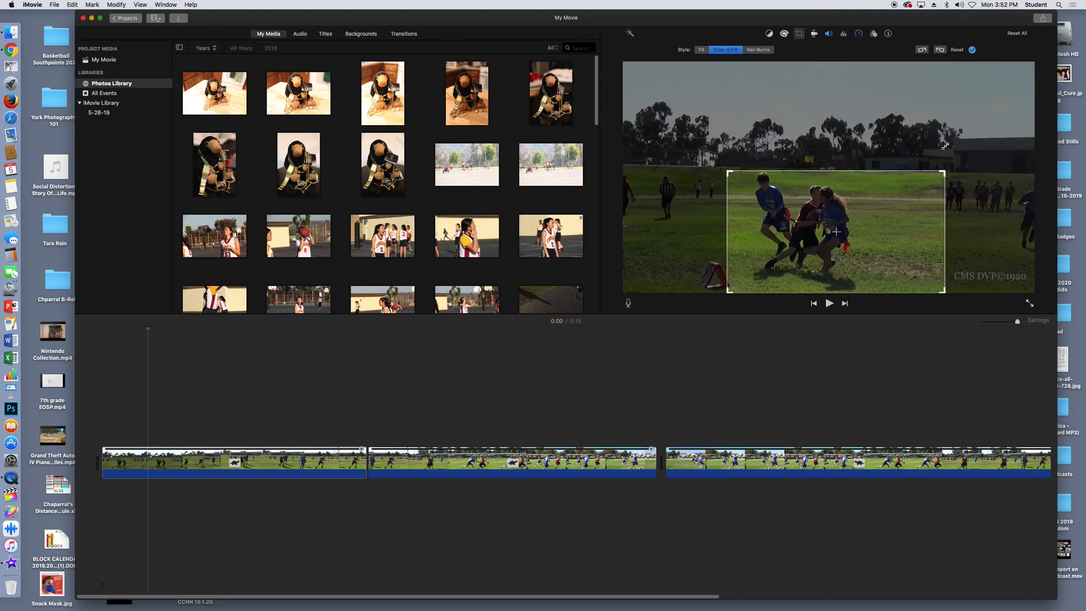
drag(924, 212, 954, 218)
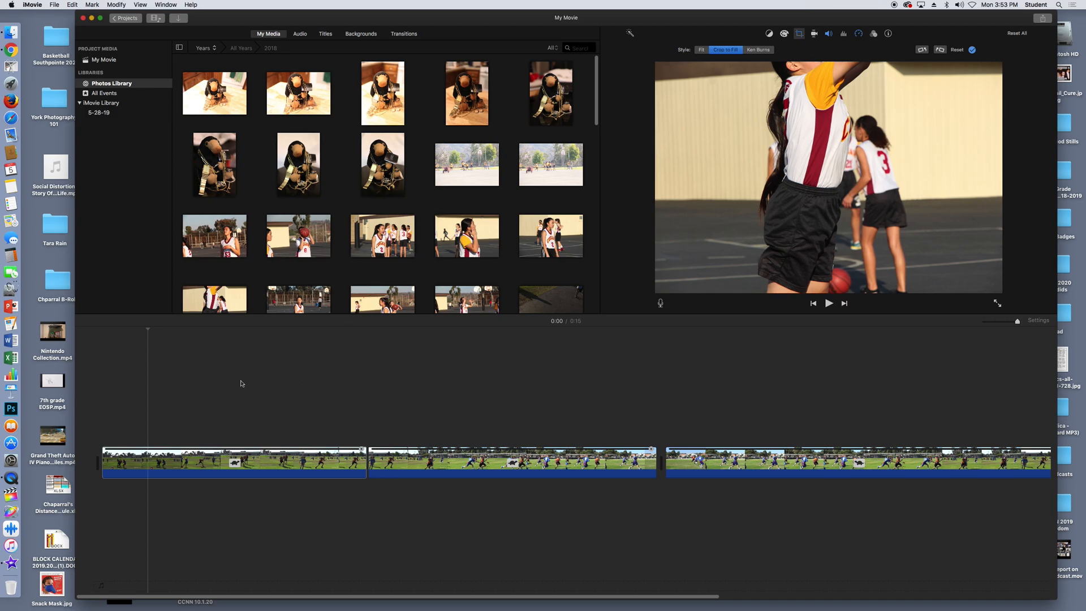
Play the movie from the start to review the cropped first segment, and stop partway through that segment.
click(157, 416)
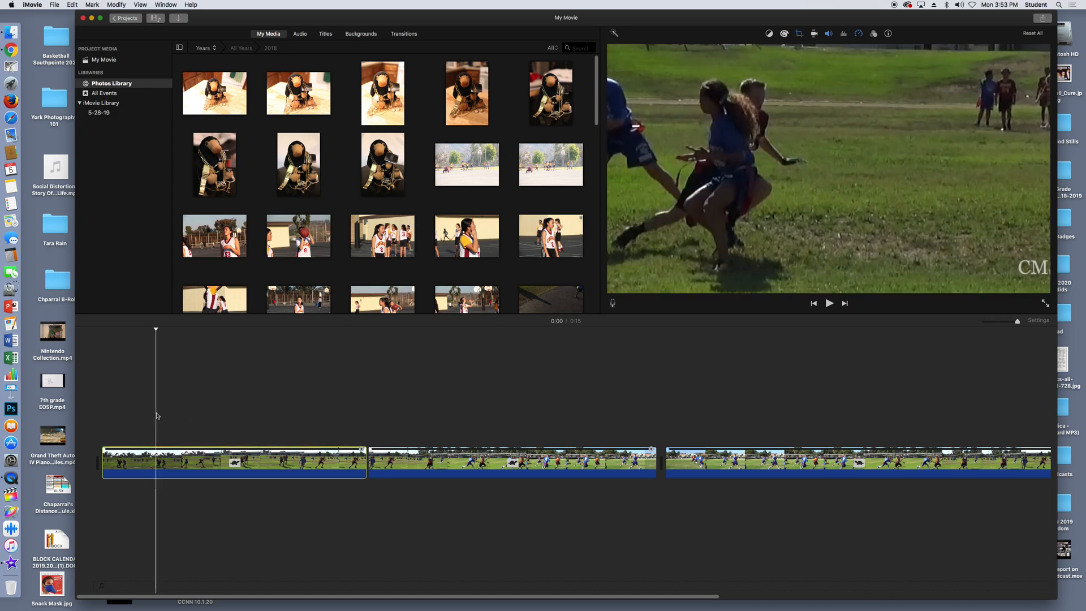
click(102, 409)
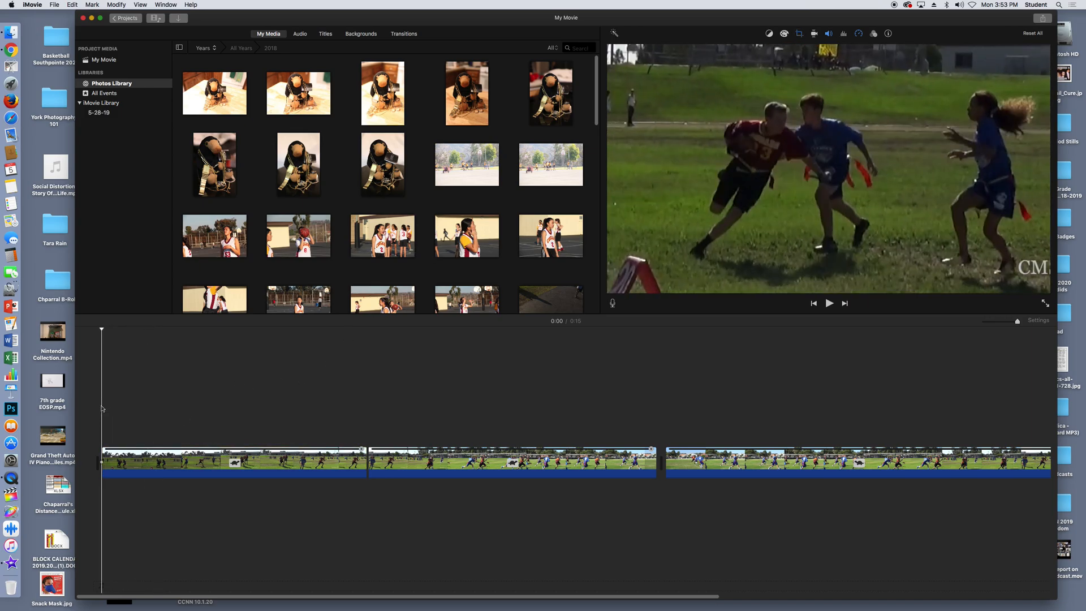
key(space)
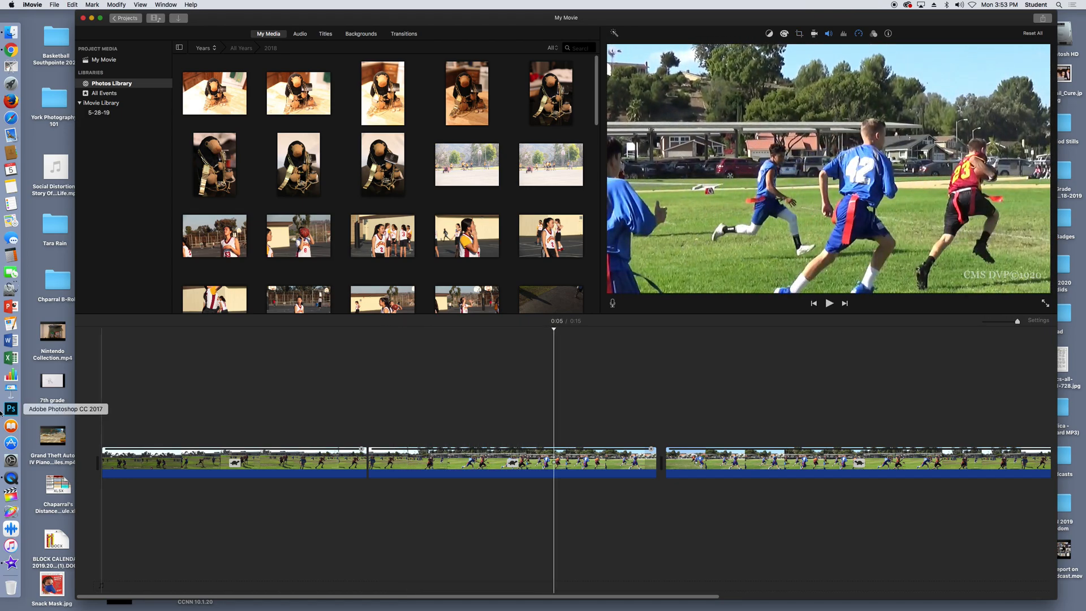
click(102, 396)
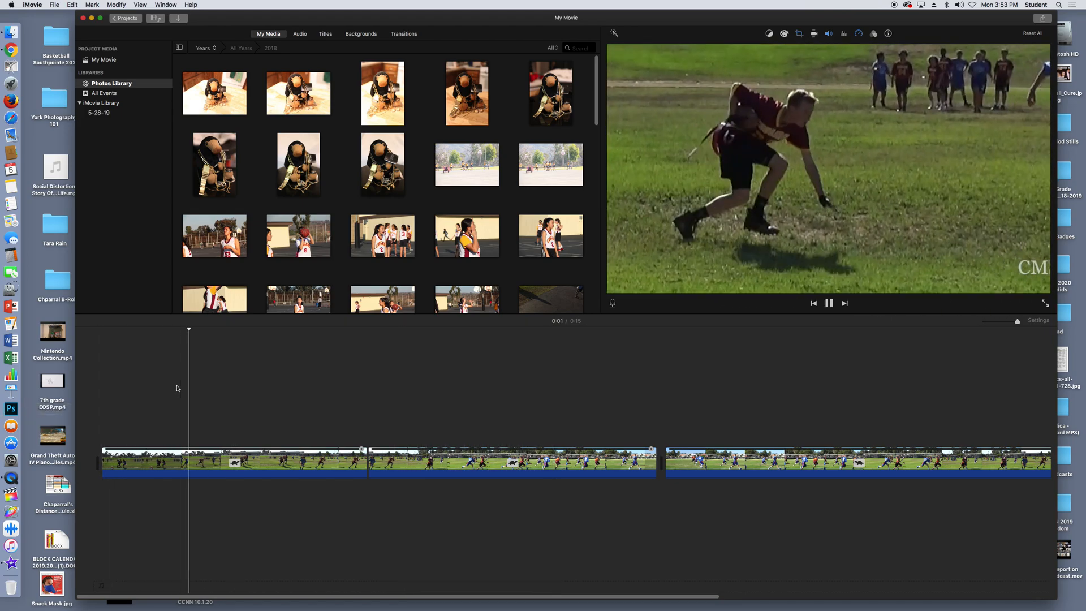
click(217, 388)
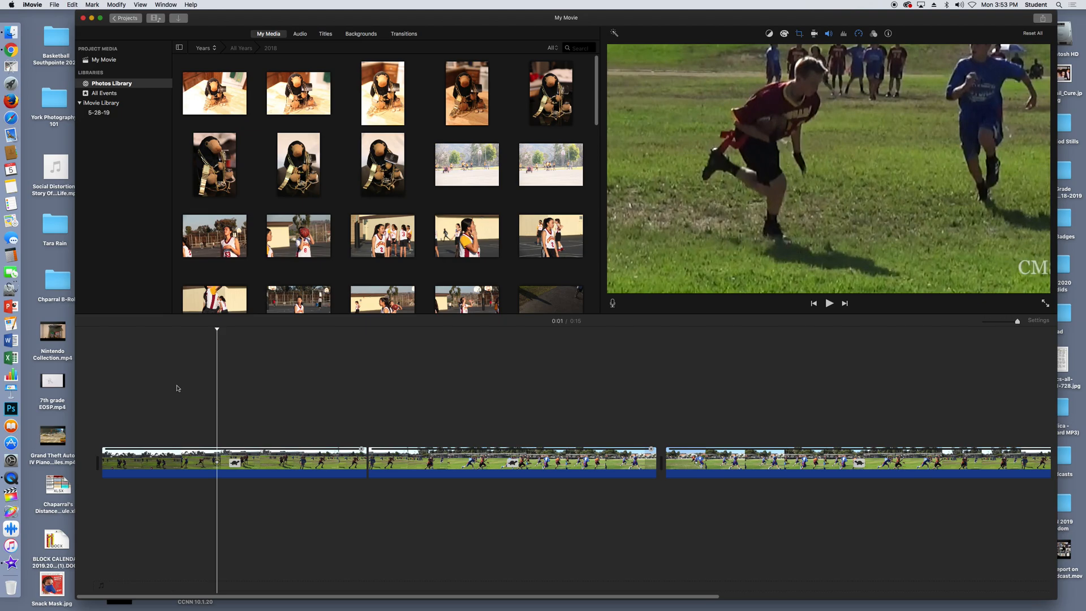
Try Auto color balance on the first segment and turn it off again, and look at its color correction and filter settings.
click(770, 34)
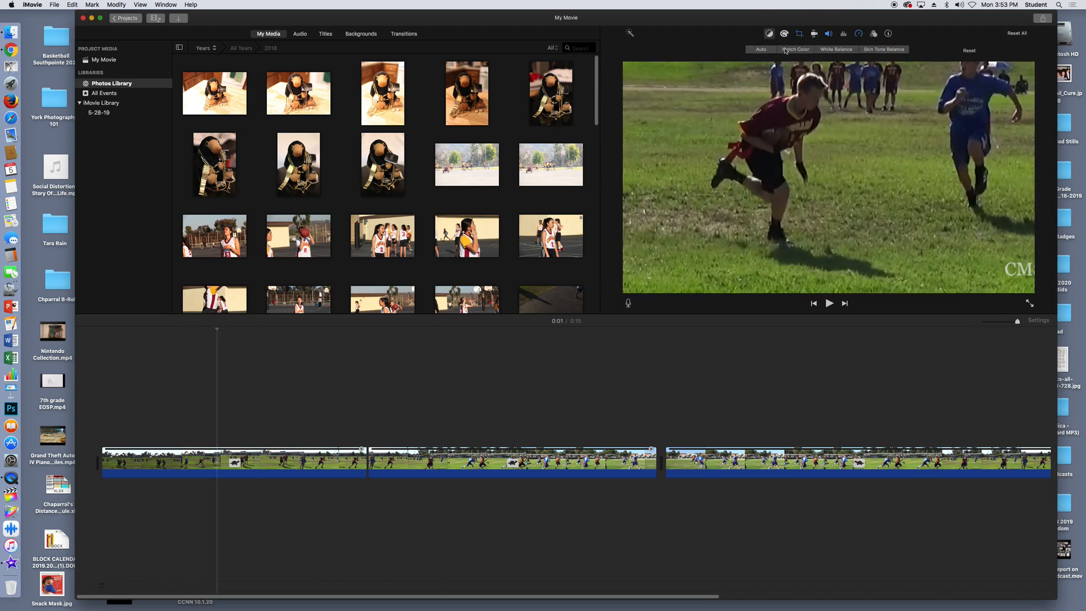
click(764, 51)
click(763, 52)
click(784, 35)
click(874, 35)
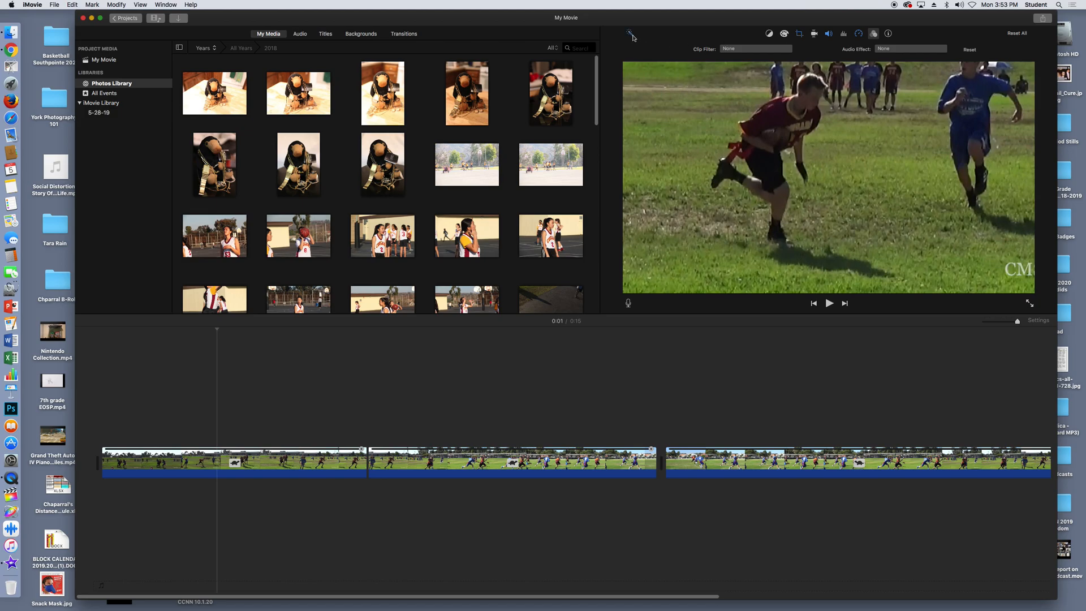
Look at the Match Color and Skin Tone Balance options for the first segment and leave them without picking a frame or color.
click(770, 34)
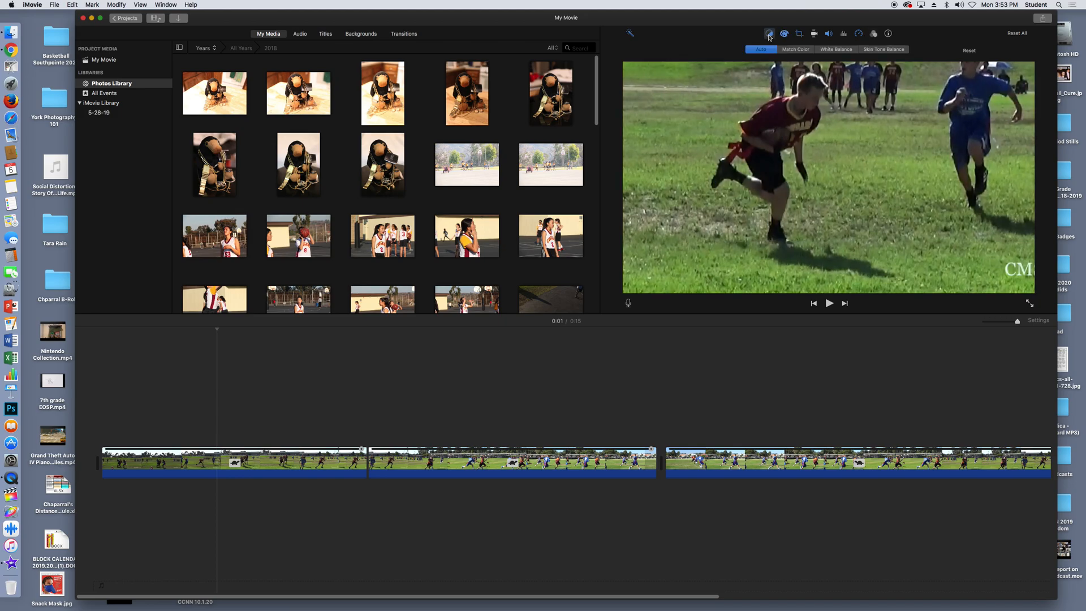
click(807, 53)
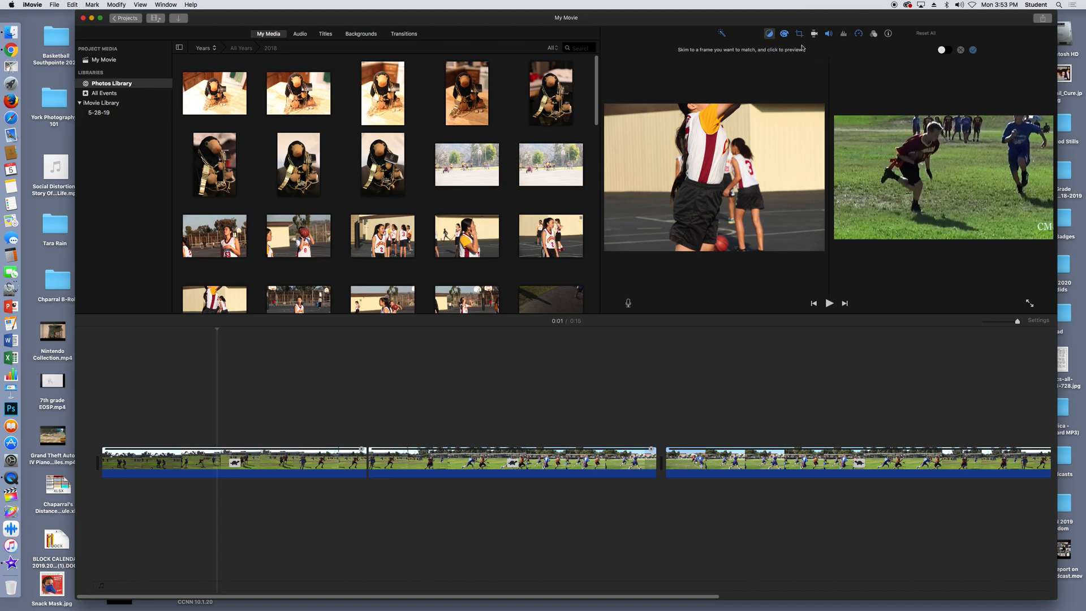
click(769, 35)
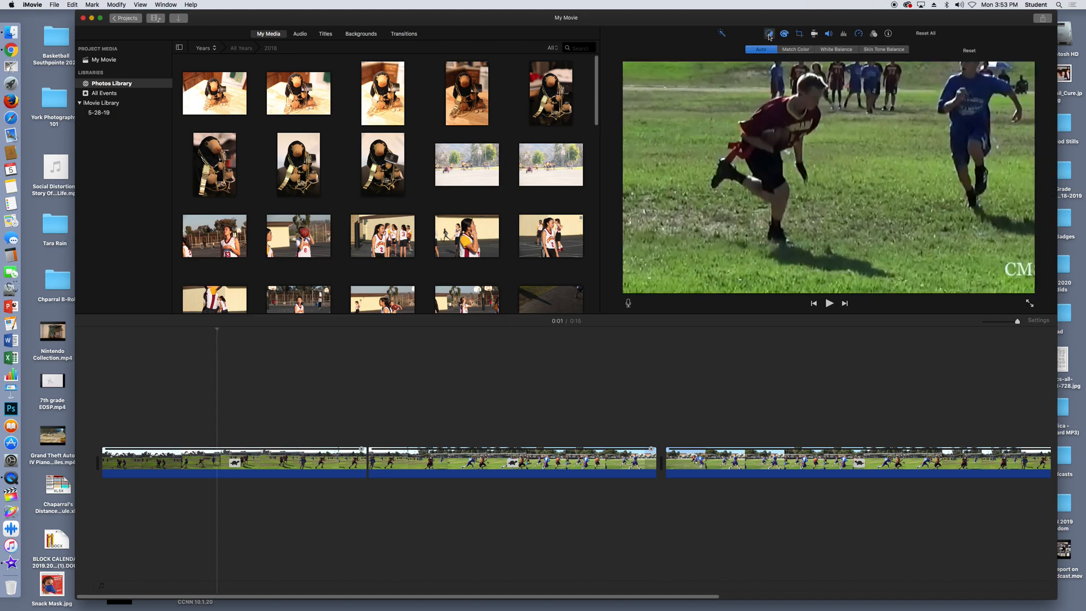
click(893, 52)
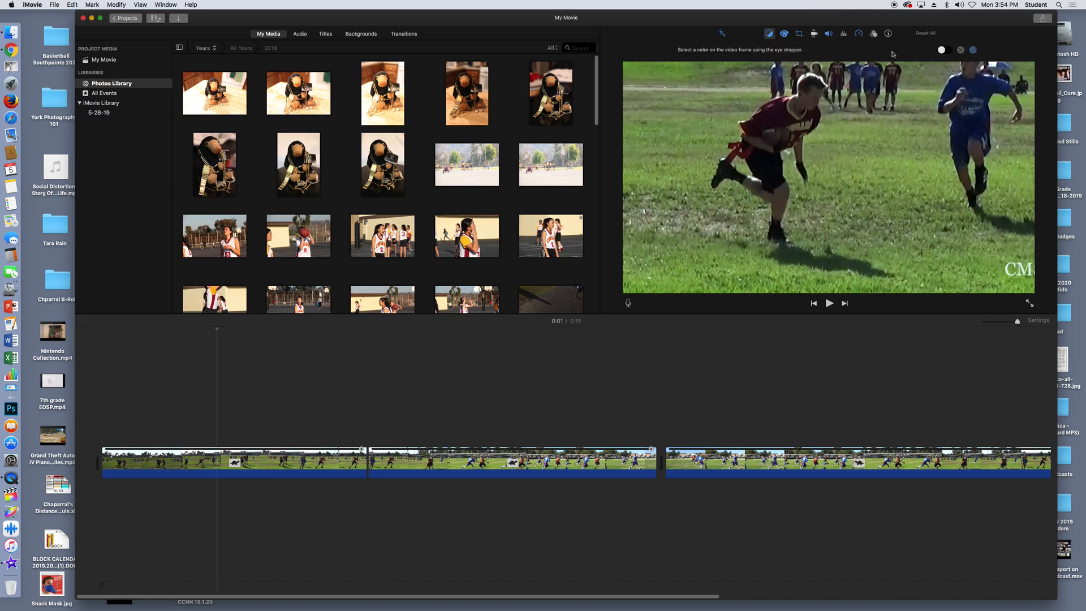
click(770, 35)
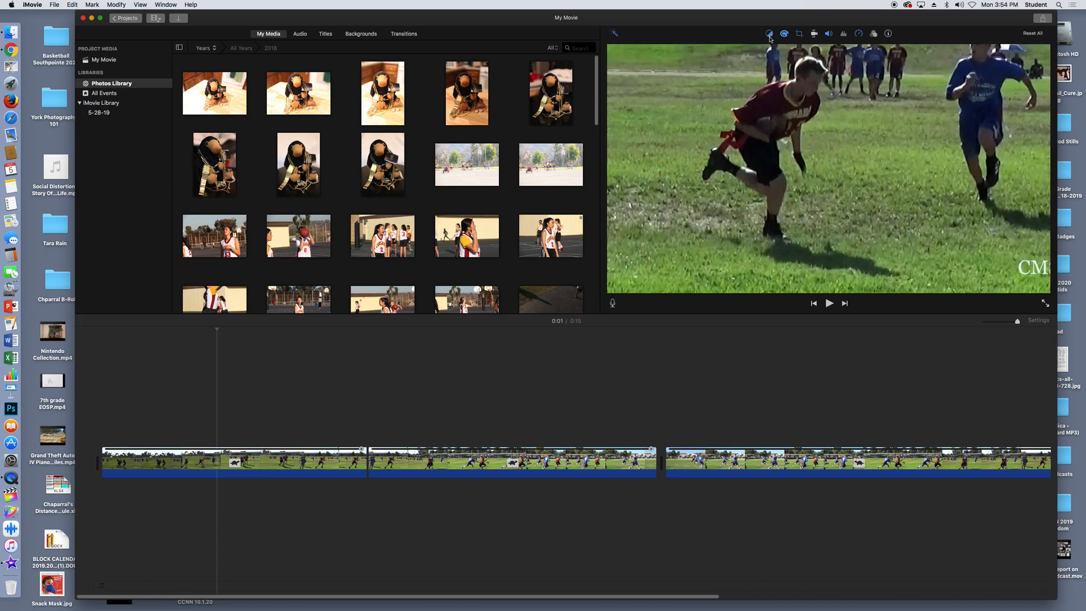
Turn off Auto color balance for the first segment.
click(770, 35)
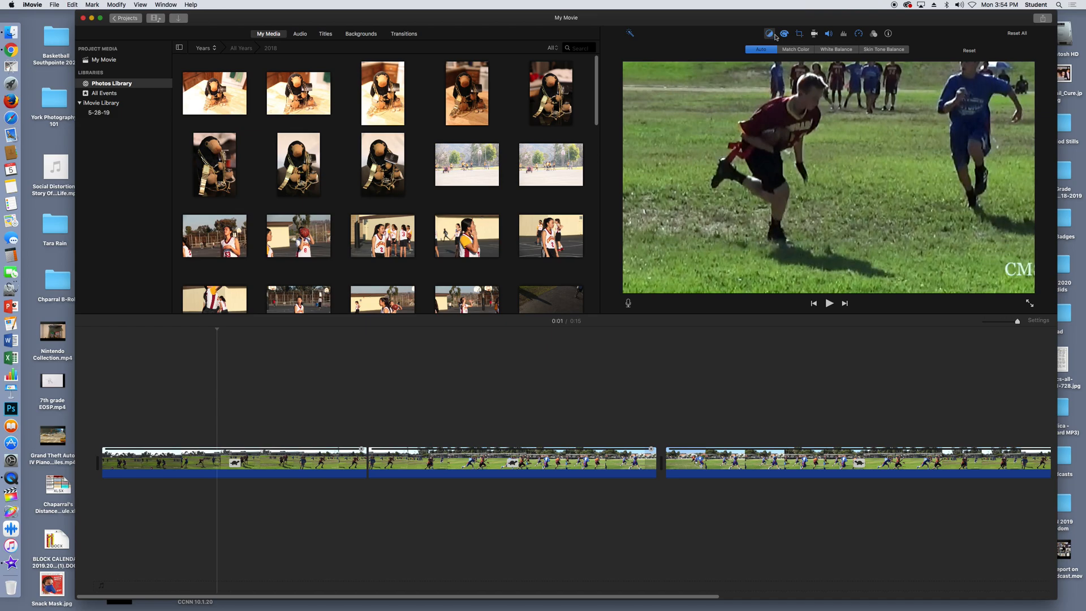
click(764, 51)
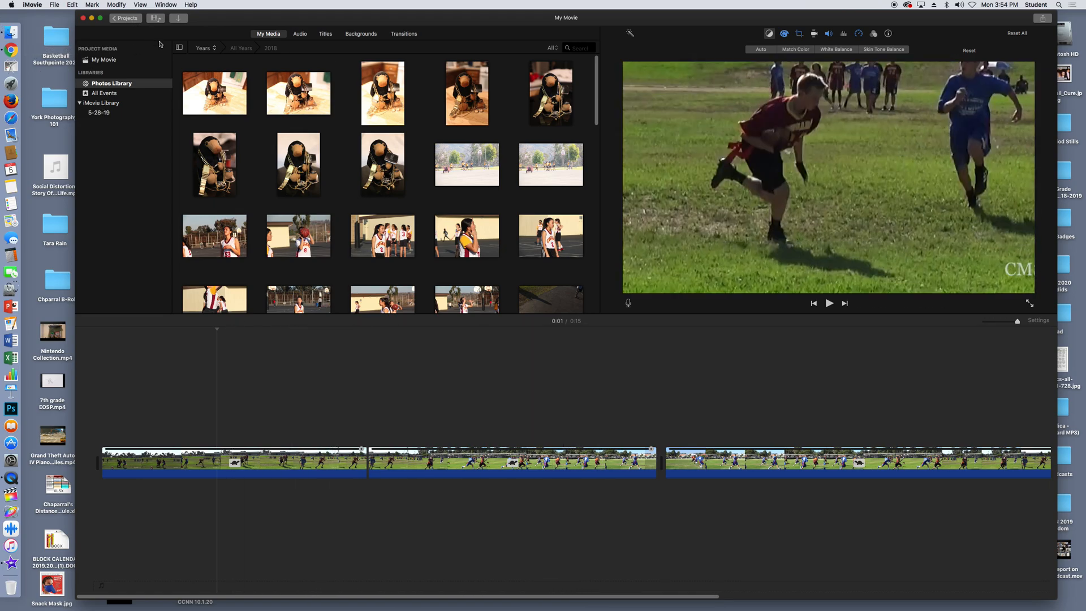
Preview the Breakbeat Long jingle among the sound effects and add all of it beneath the video from the movie's start.
click(299, 35)
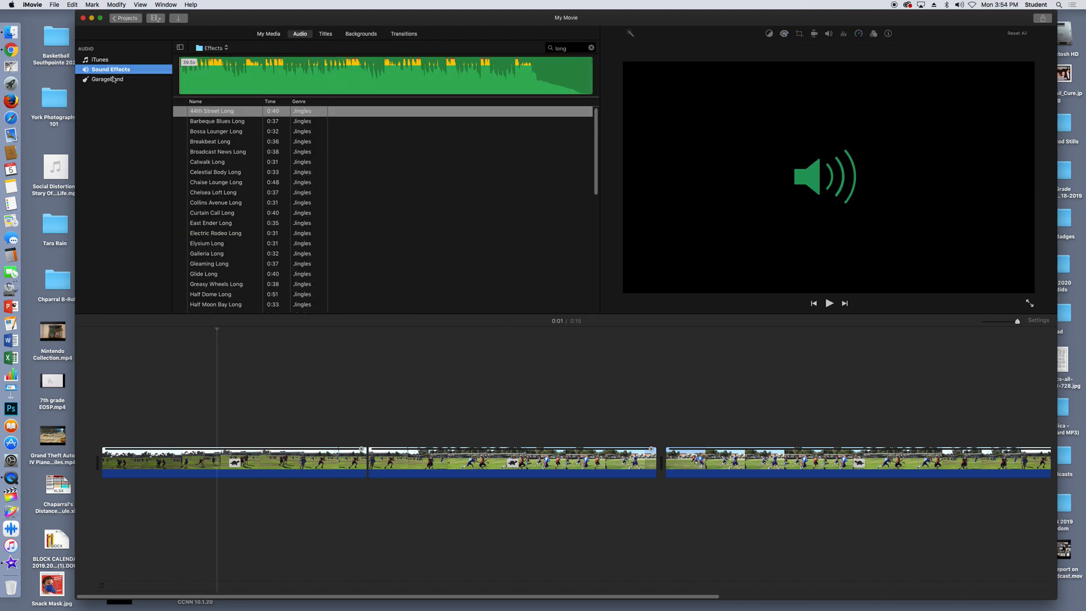
click(570, 49)
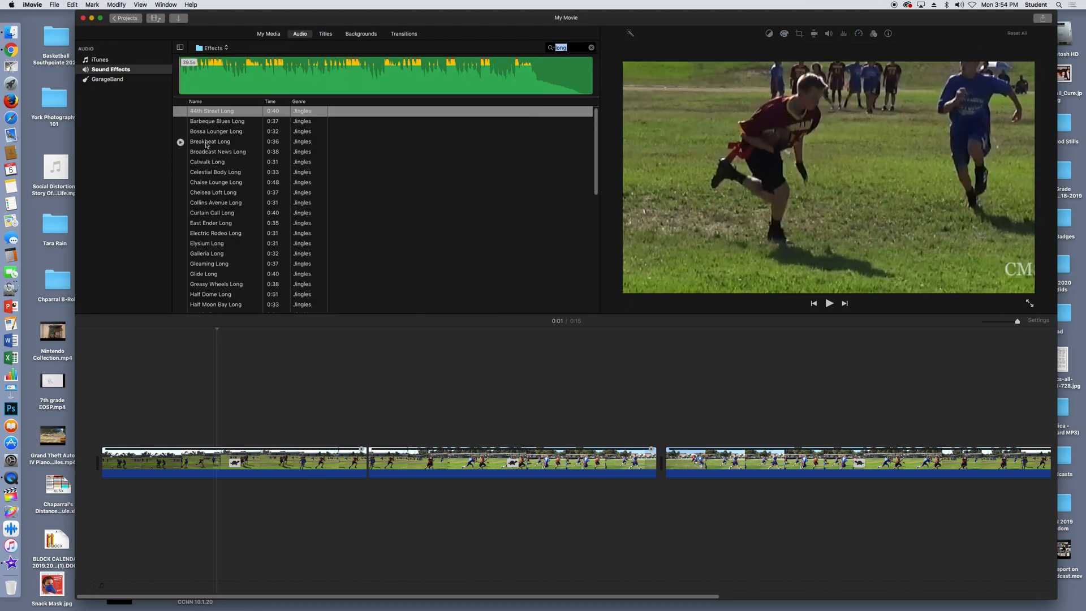
click(181, 143)
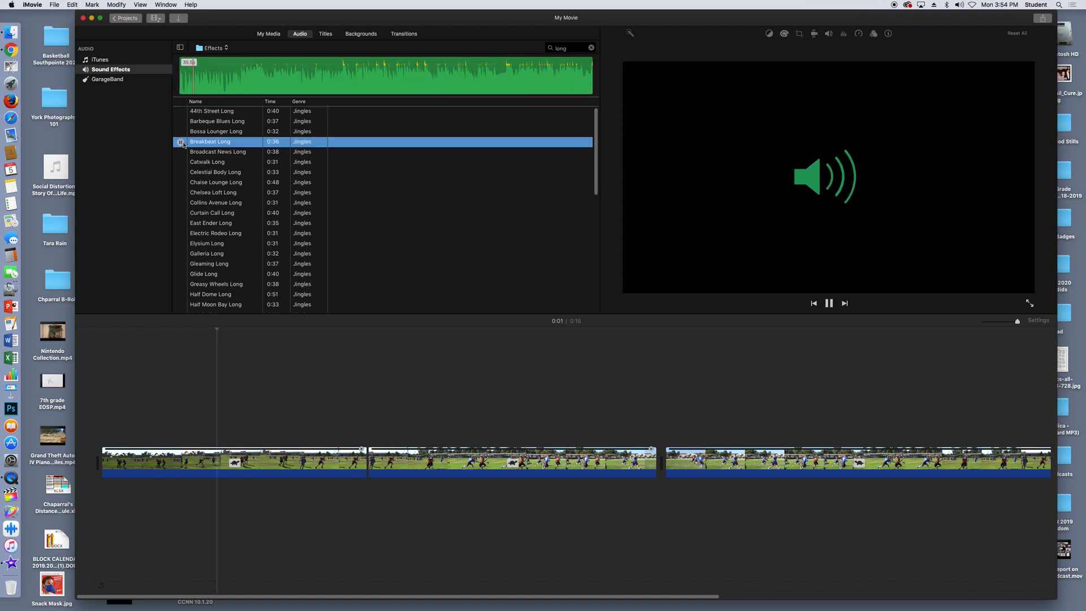
click(179, 145)
click(293, 74)
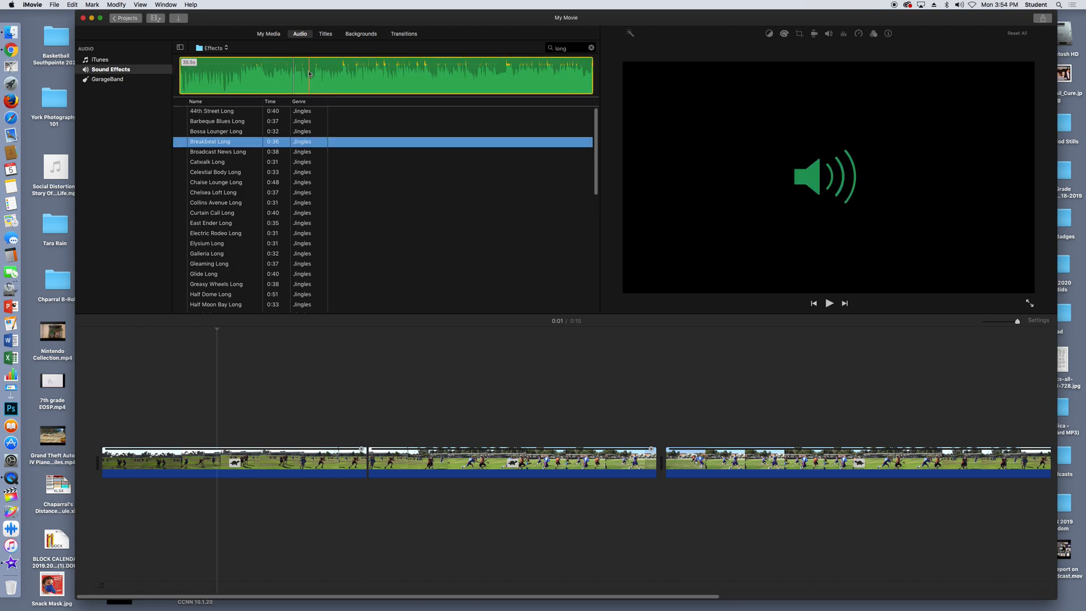
drag(308, 68, 124, 506)
Play the movie from the beginning to review the video together with the Breakbeat Long music.
click(100, 425)
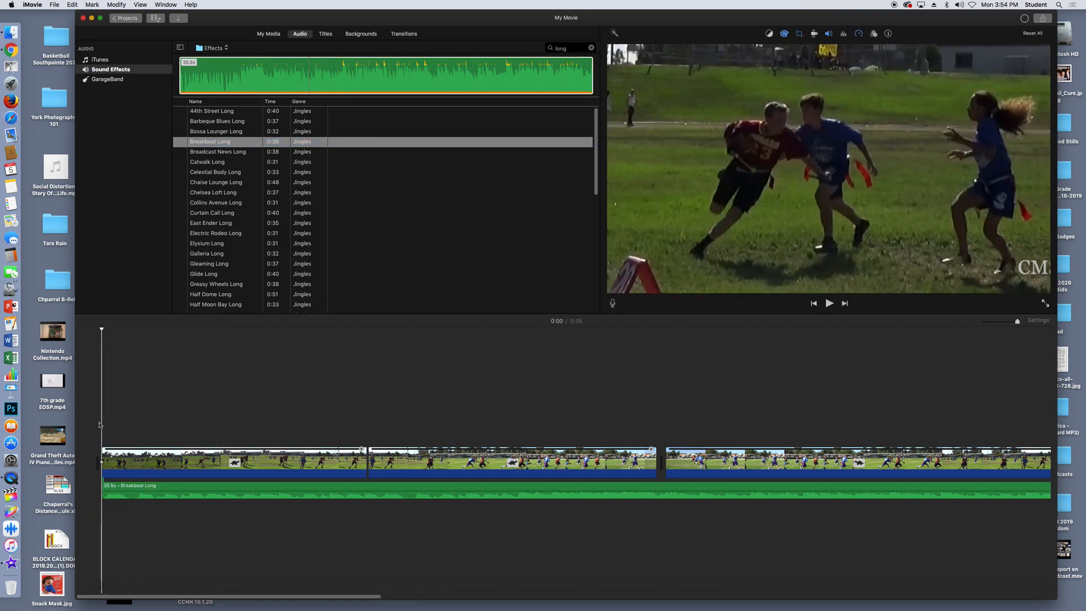
key(space)
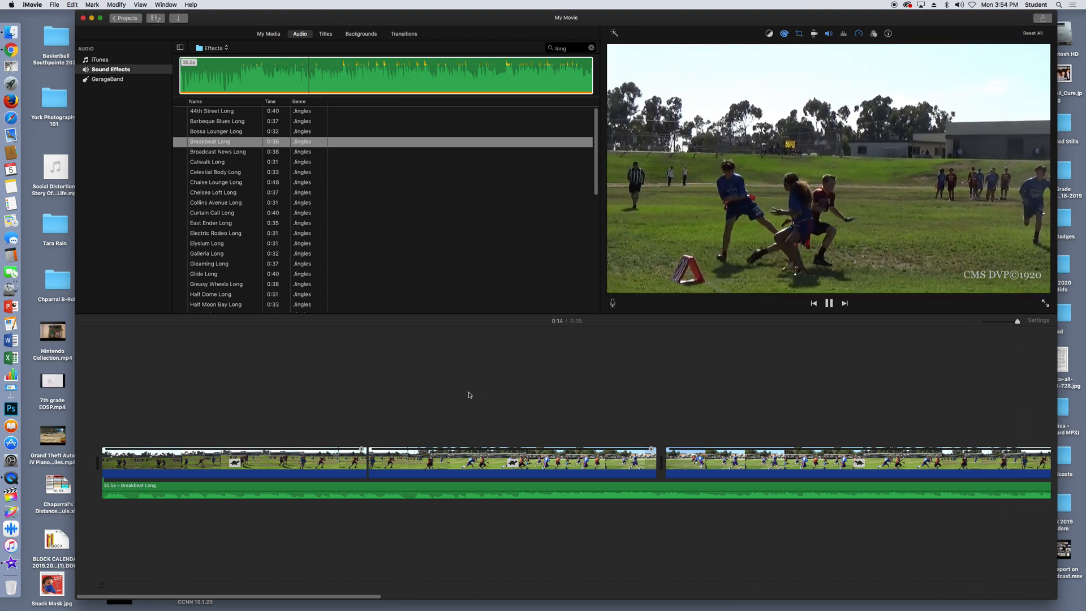
key(space)
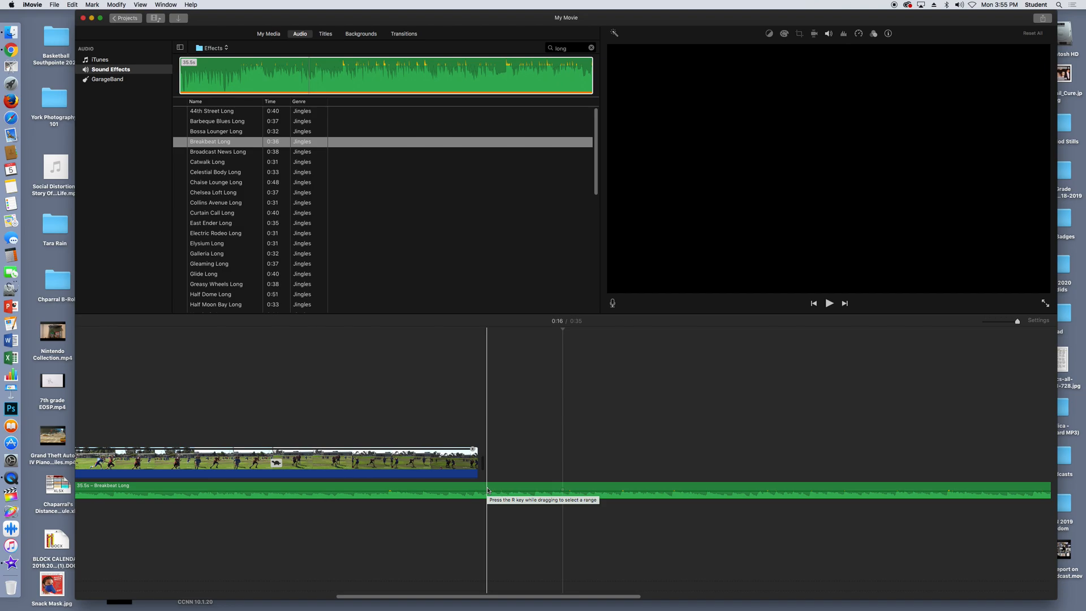
Split the Breakbeat Long music at the end of the video and delete the leftover part beyond it.
click(488, 491)
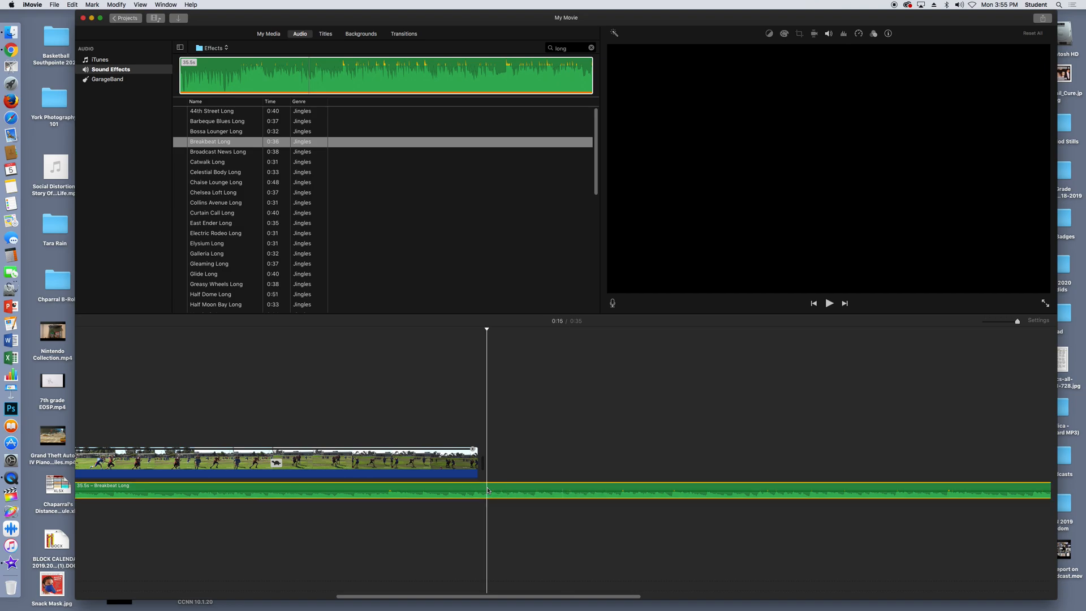
key(super+b)
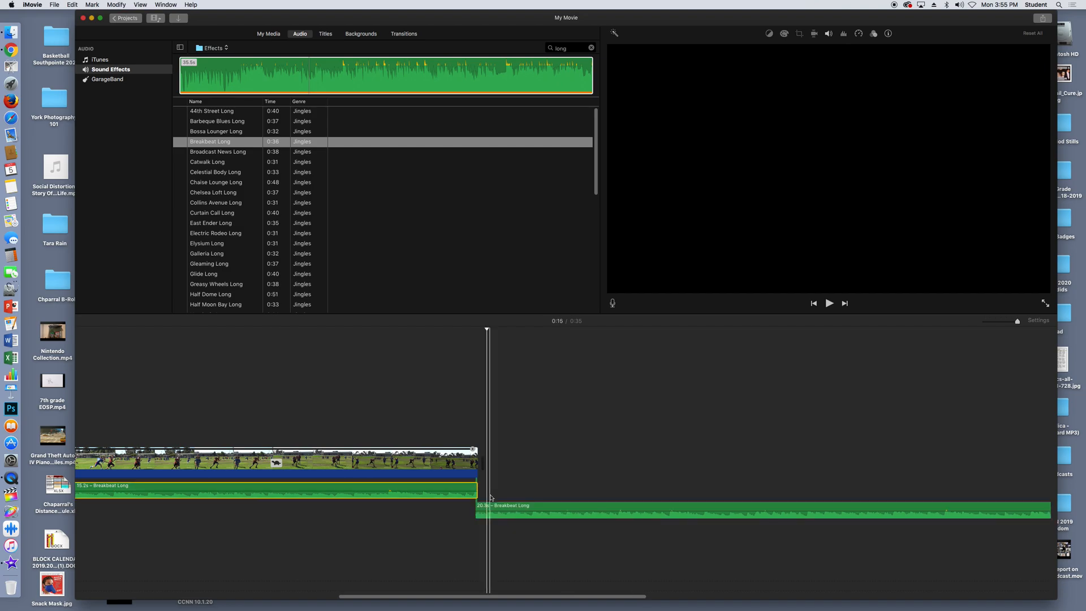
click(532, 508)
key(Delete)
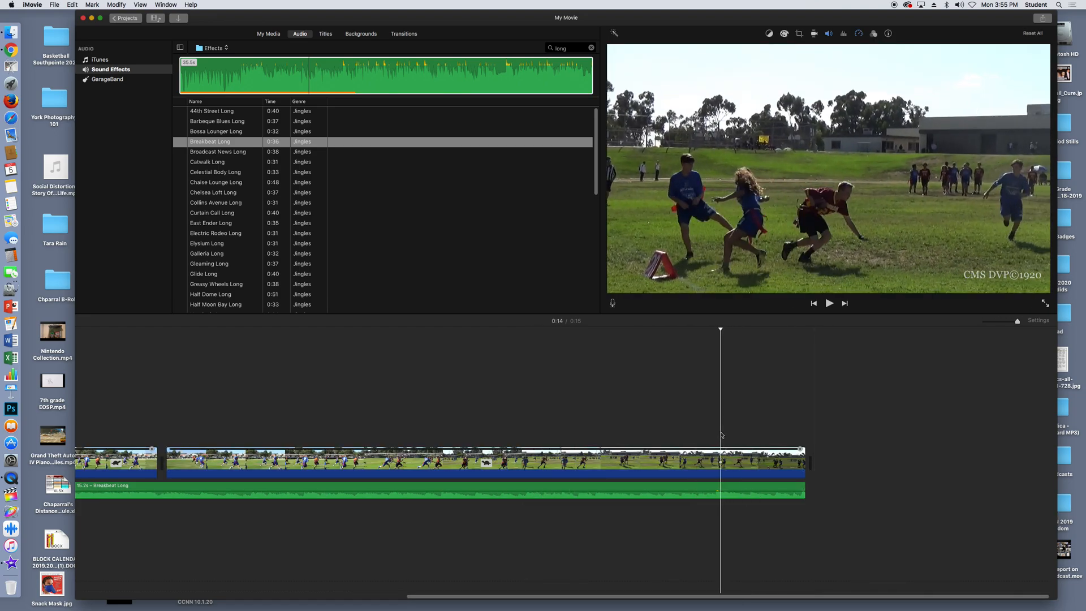
Add a short fade-out to the end of the Breakbeat Long music, playing the movie's ending before and after.
key(space)
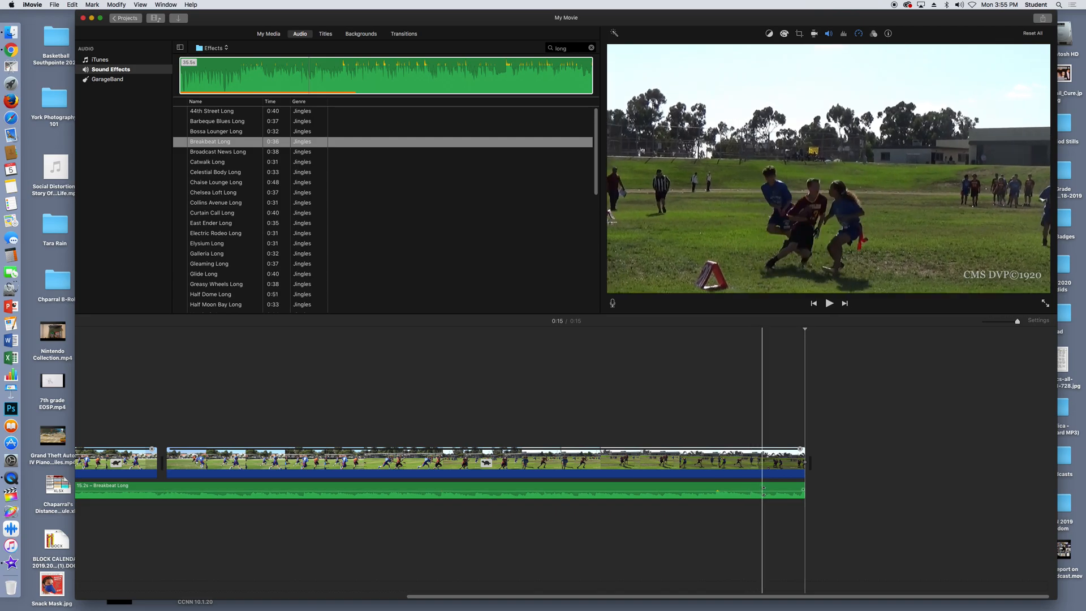
drag(802, 488, 746, 488)
key(space)
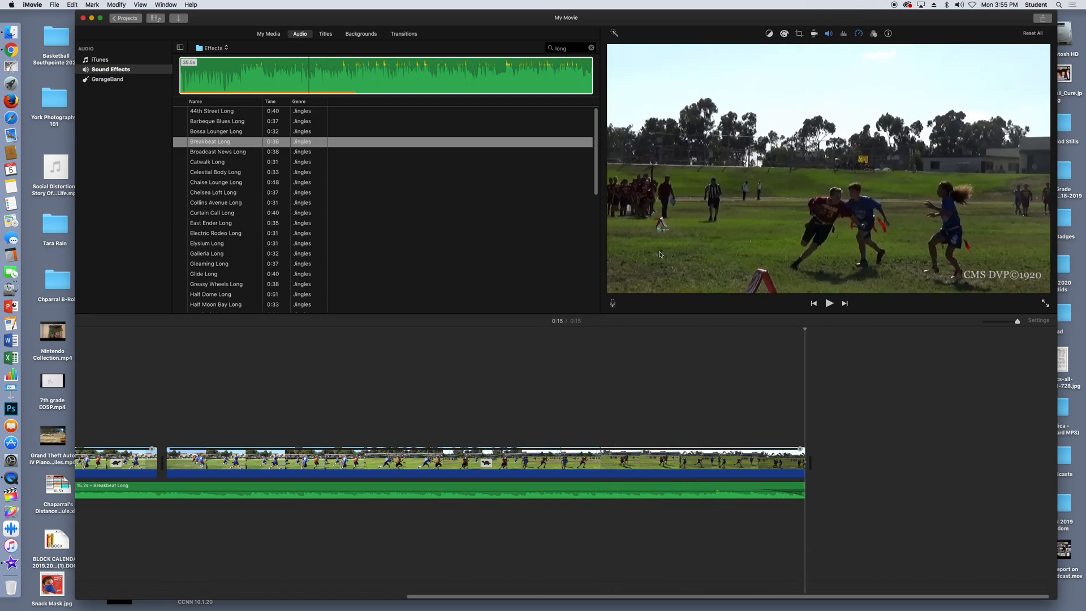
click(264, 76)
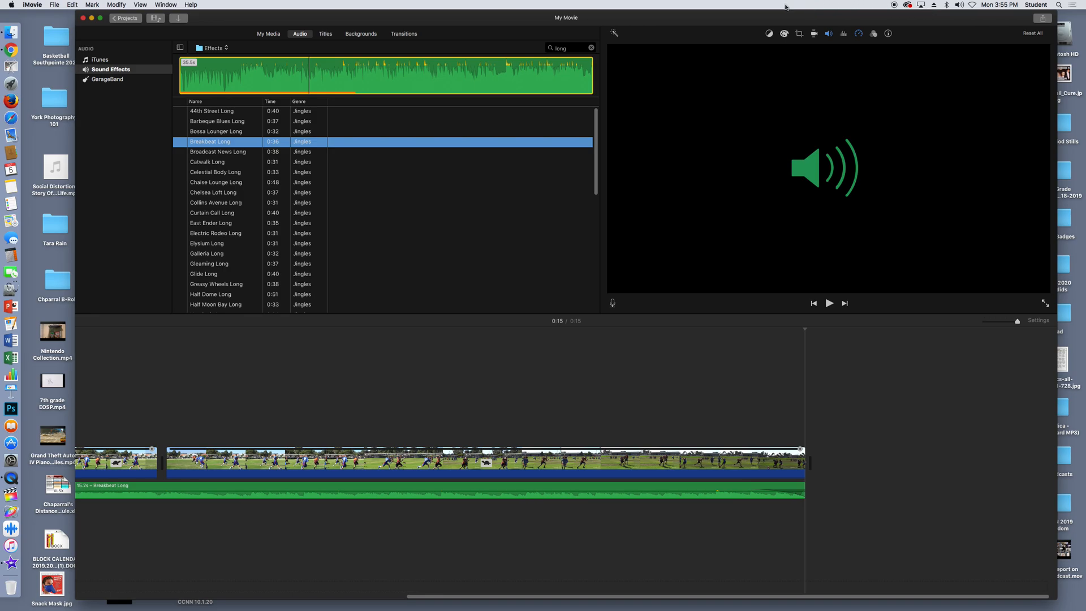
click(651, 329)
drag(651, 328, 813, 328)
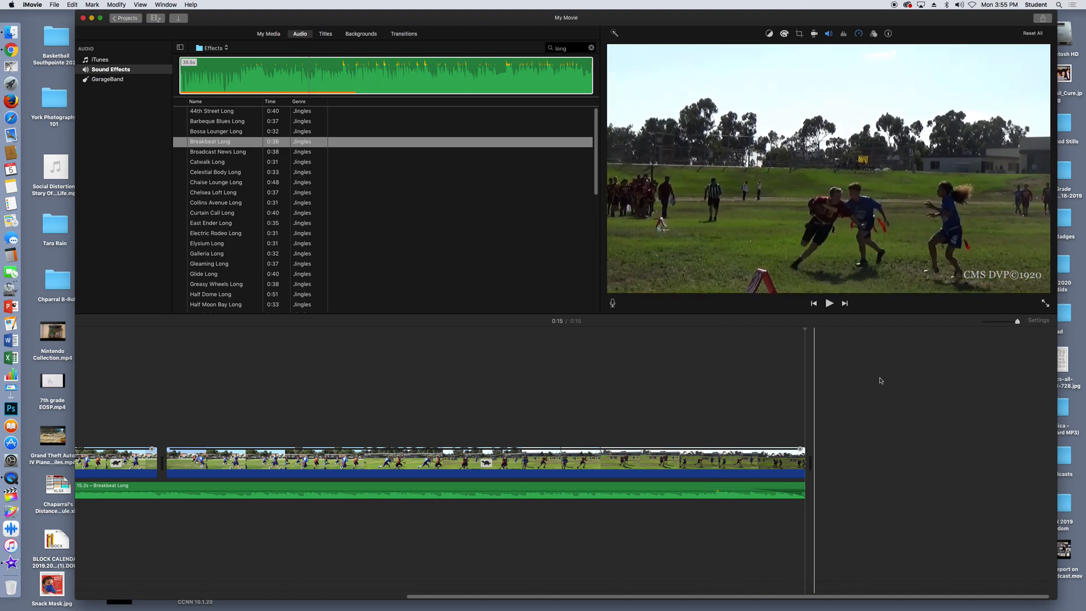